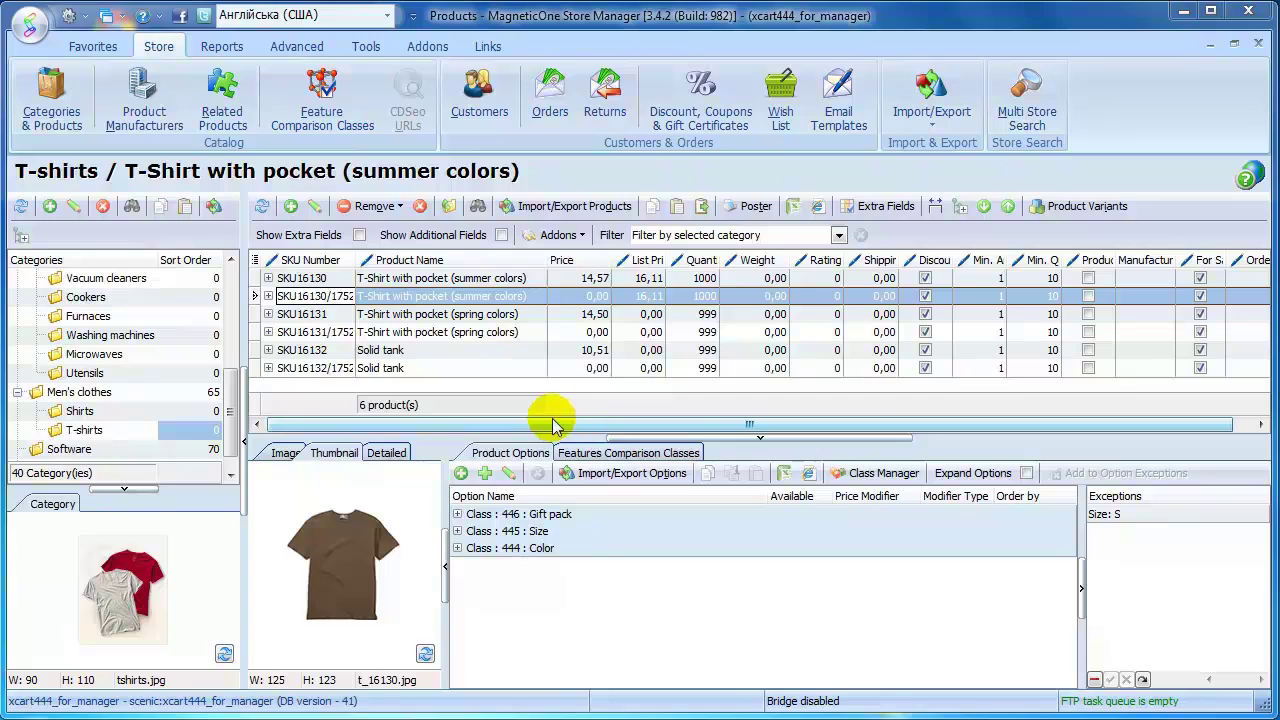
Browse the spring- and summer-colors pocket T-shirts and their option classes.
left_click(436, 314)
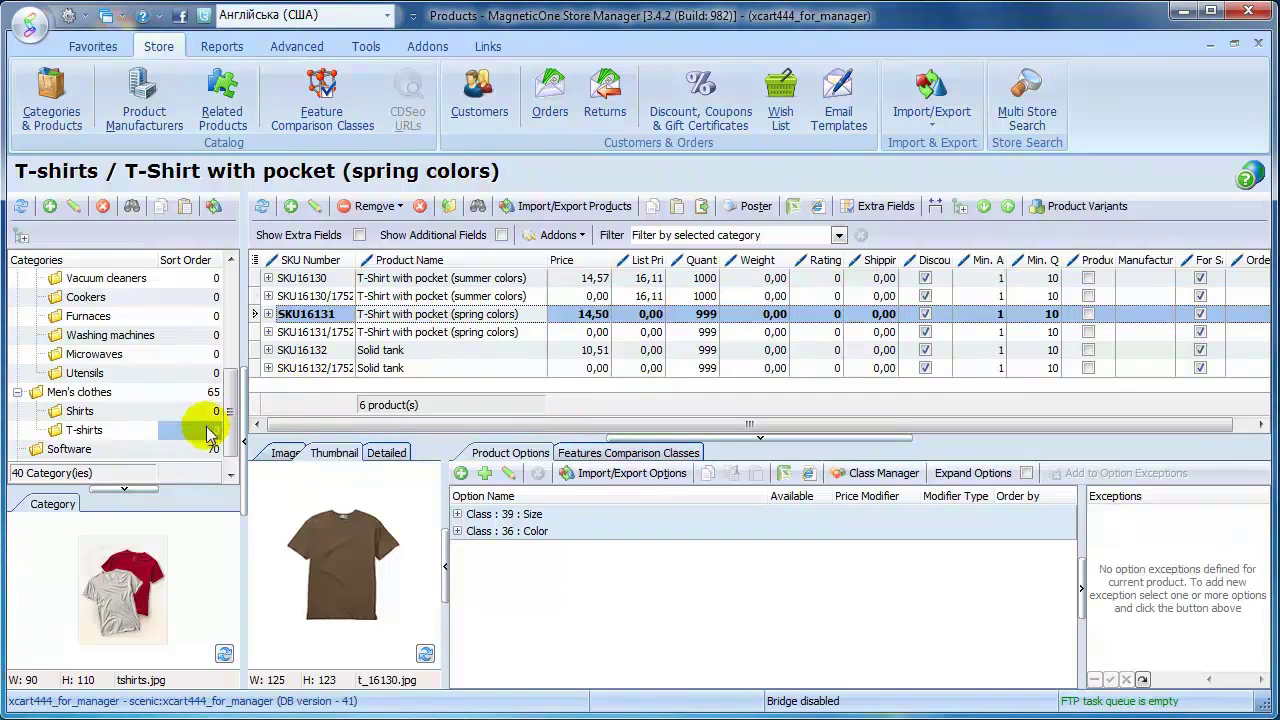
left_click(208, 430)
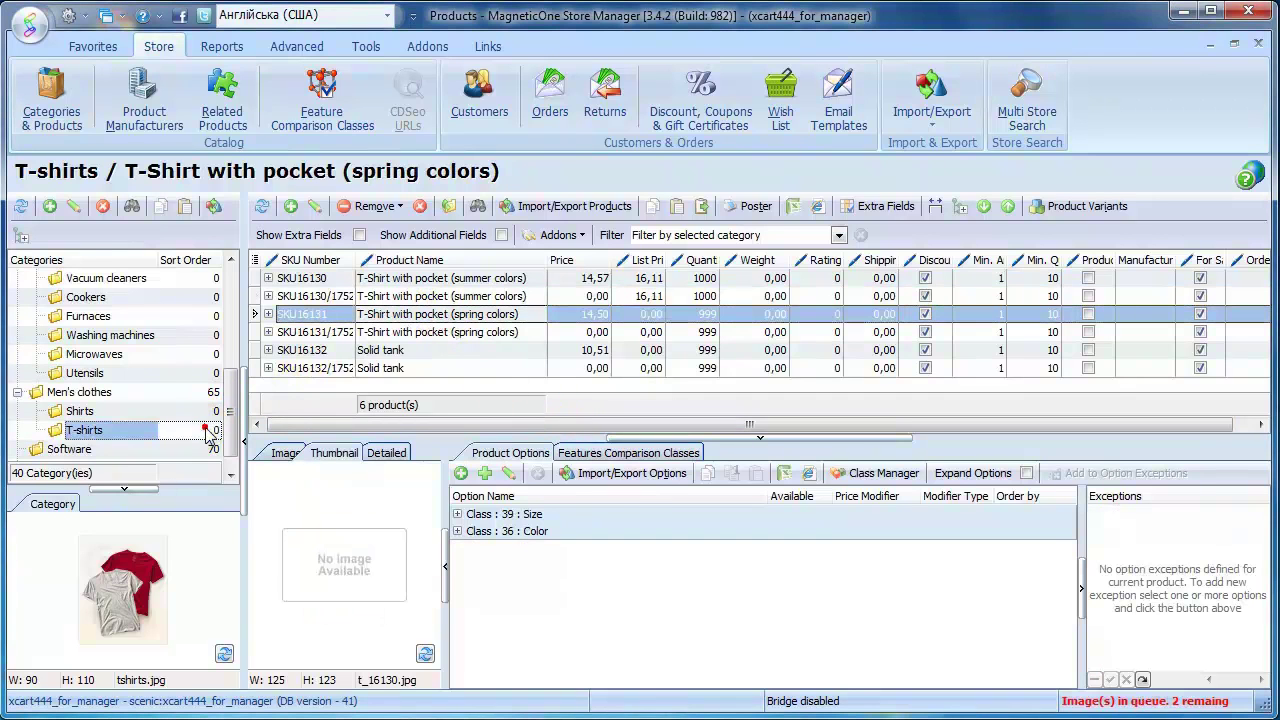
left_click(479, 456)
left_click(400, 296)
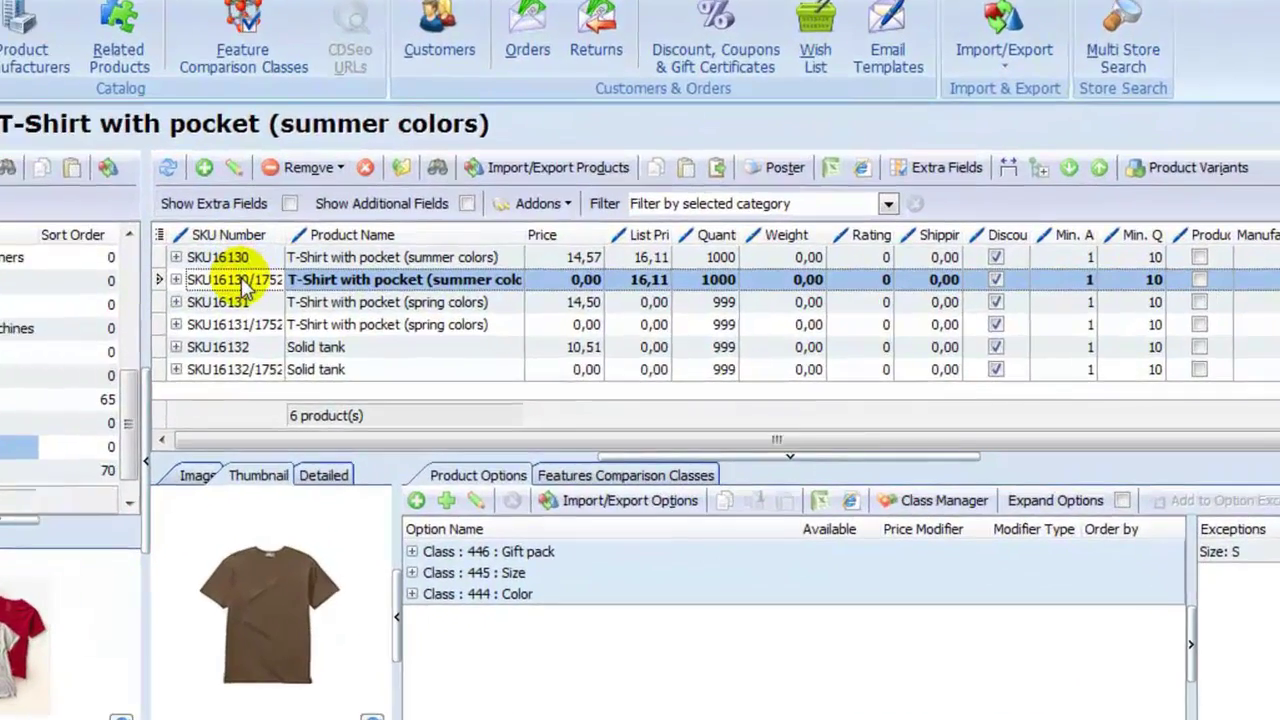
Clone the summer-colors pocket T-shirt, then clone both selected summer-colors products.
right_click(243, 283)
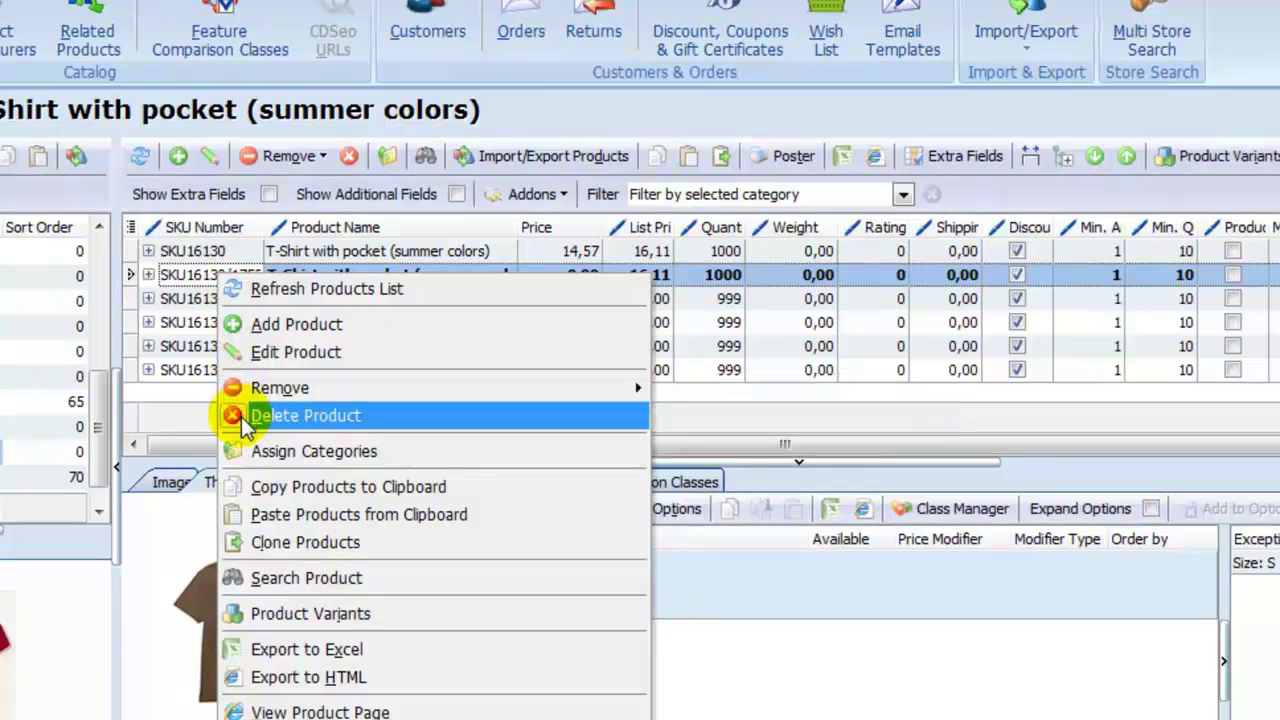
left_click(452, 296)
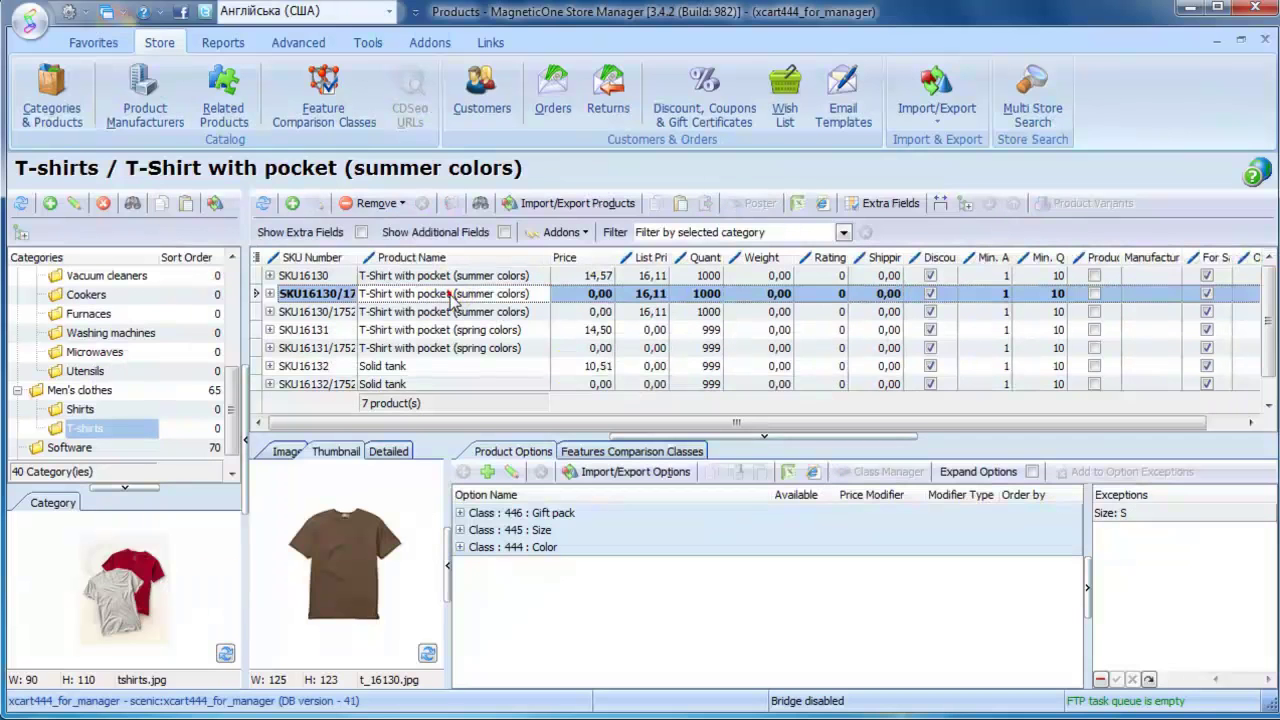
left_click(452, 312, "ctrl")
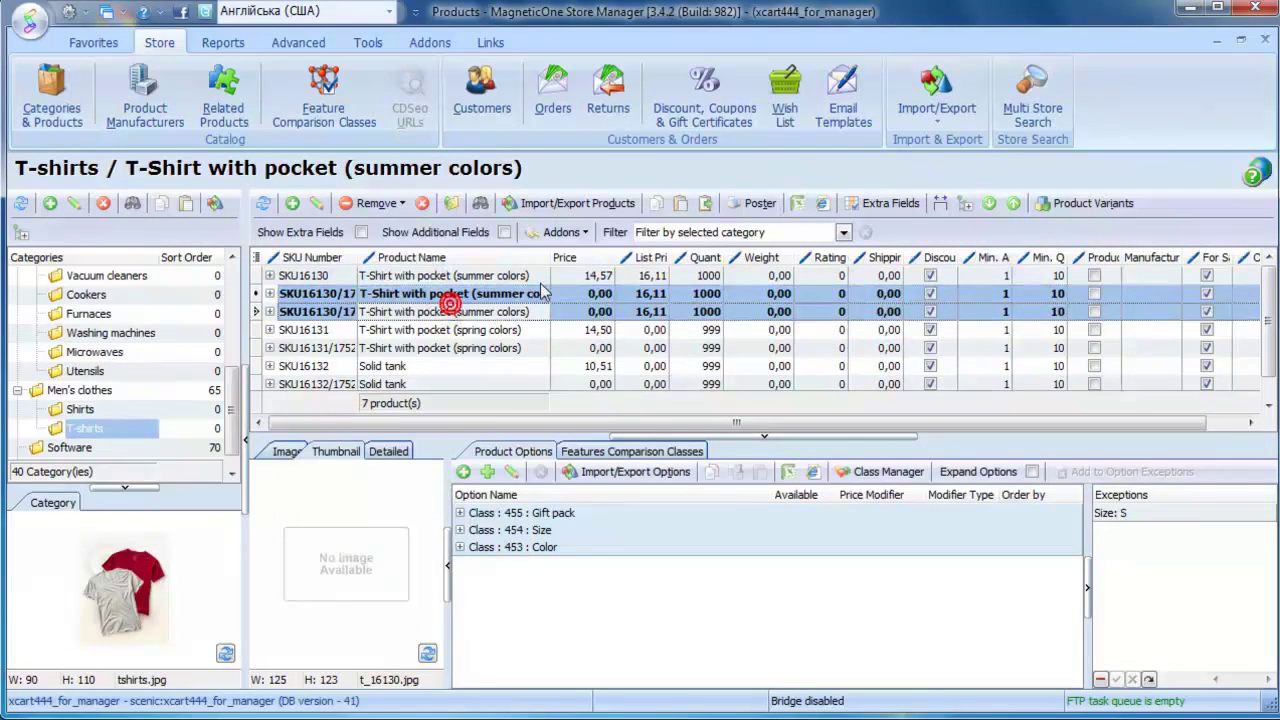
left_click(705, 203)
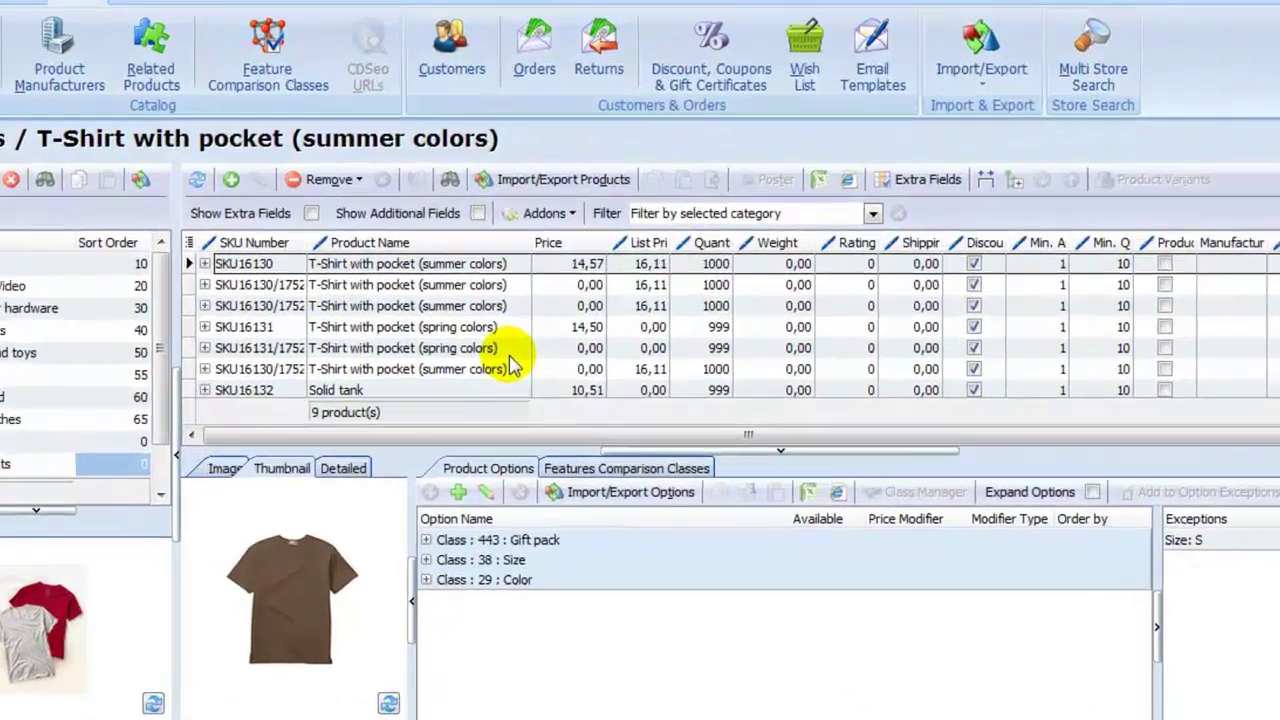
Copy the spring-colors pocket T-shirt's product data, confirming the copied fields.
right_click(515, 273)
left_click(424, 336)
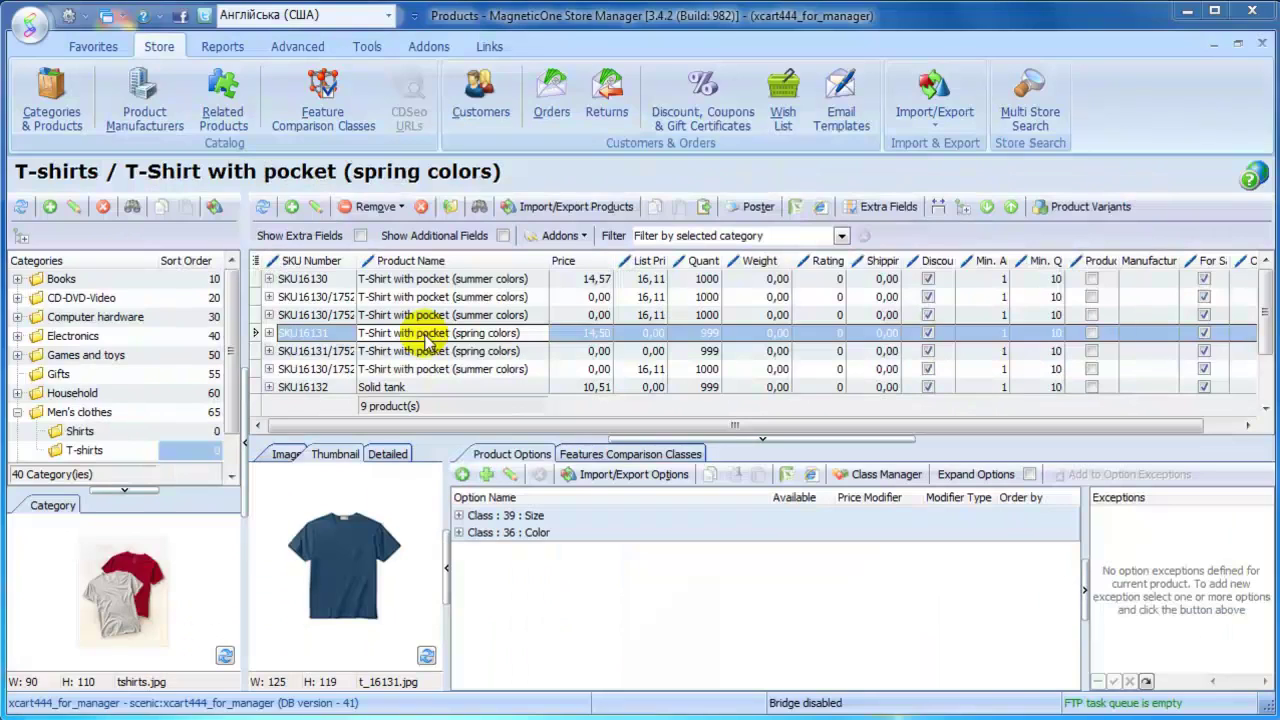
left_click(425, 336)
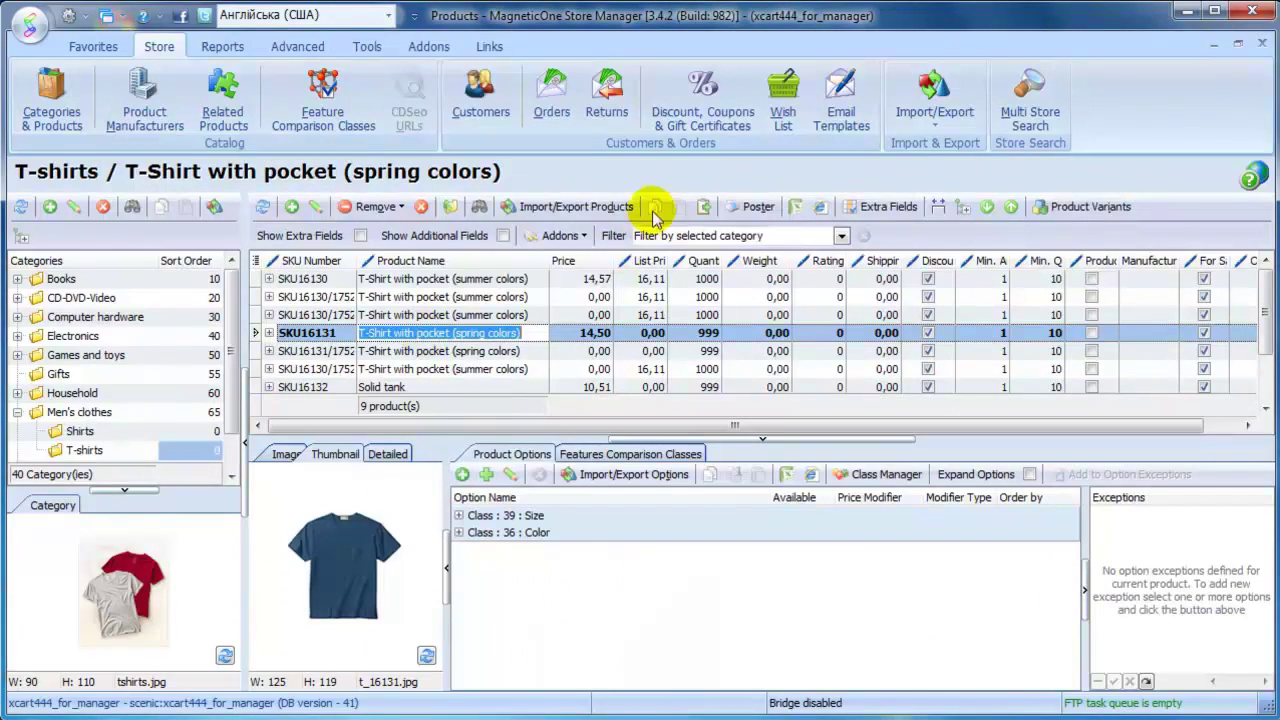
left_click(656, 206)
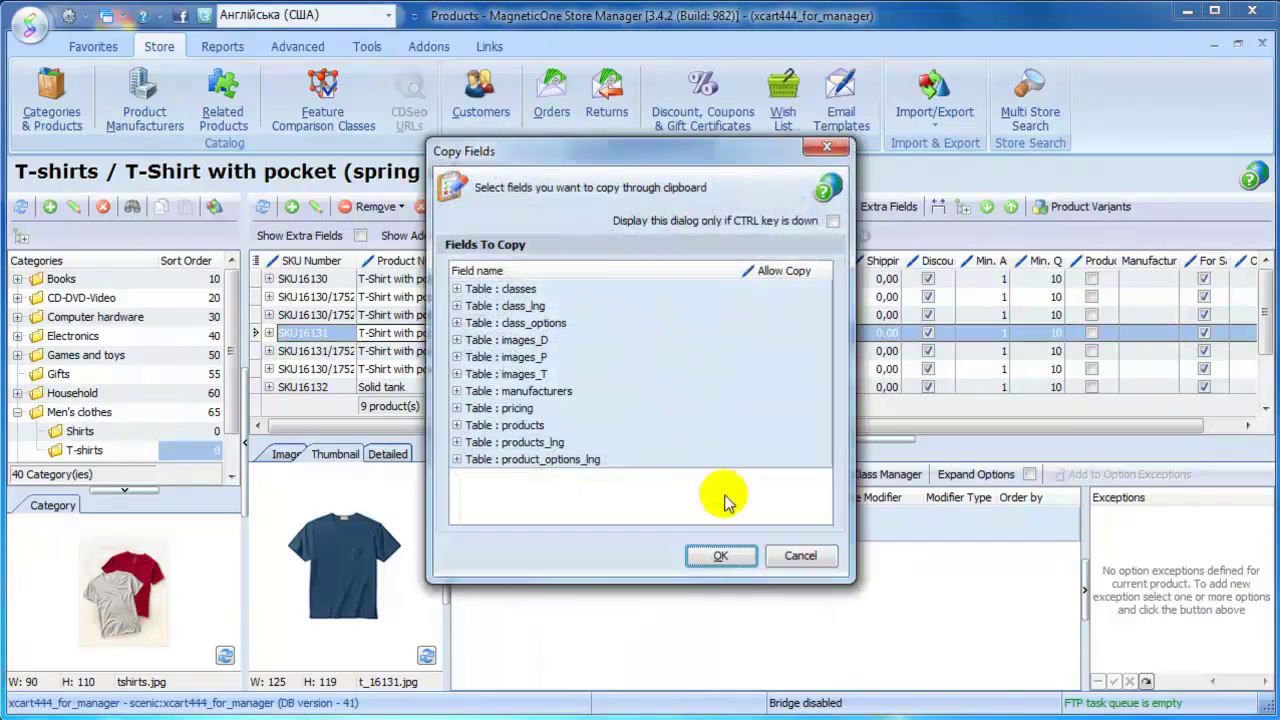
left_click(738, 556)
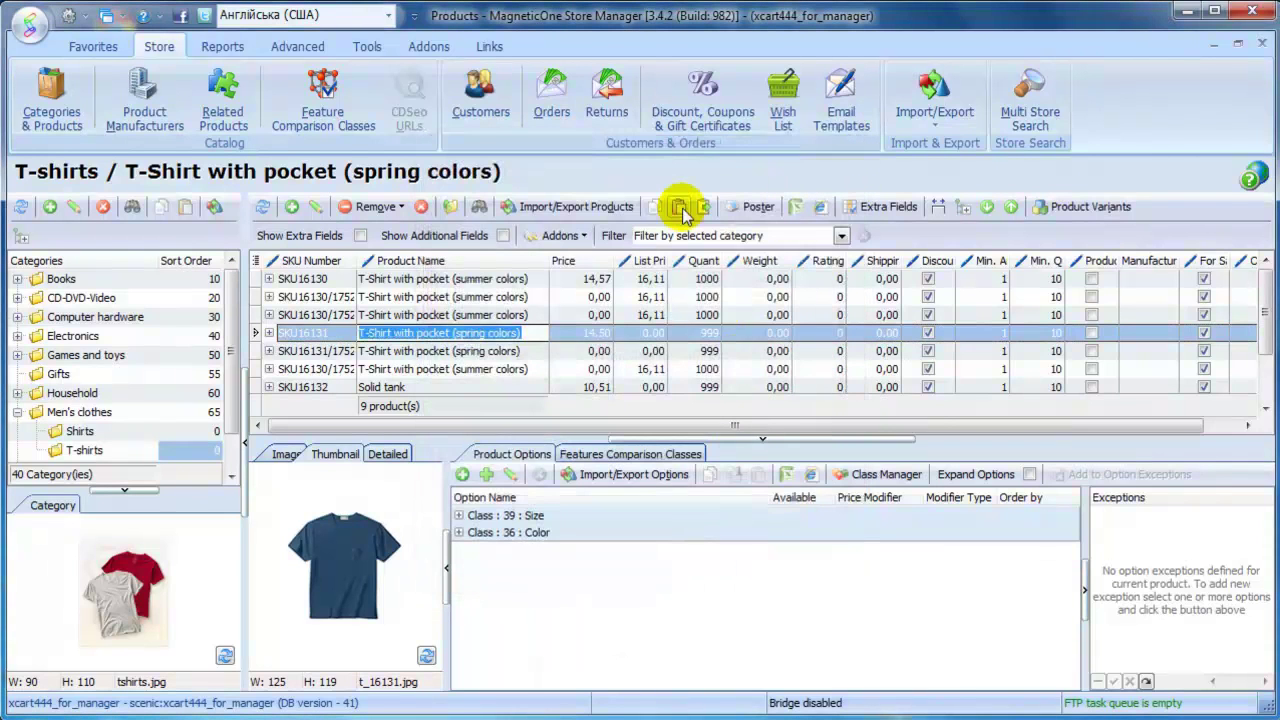
Paste the copied product data into the list and open the Class Manager.
left_click(681, 206)
left_click(697, 435)
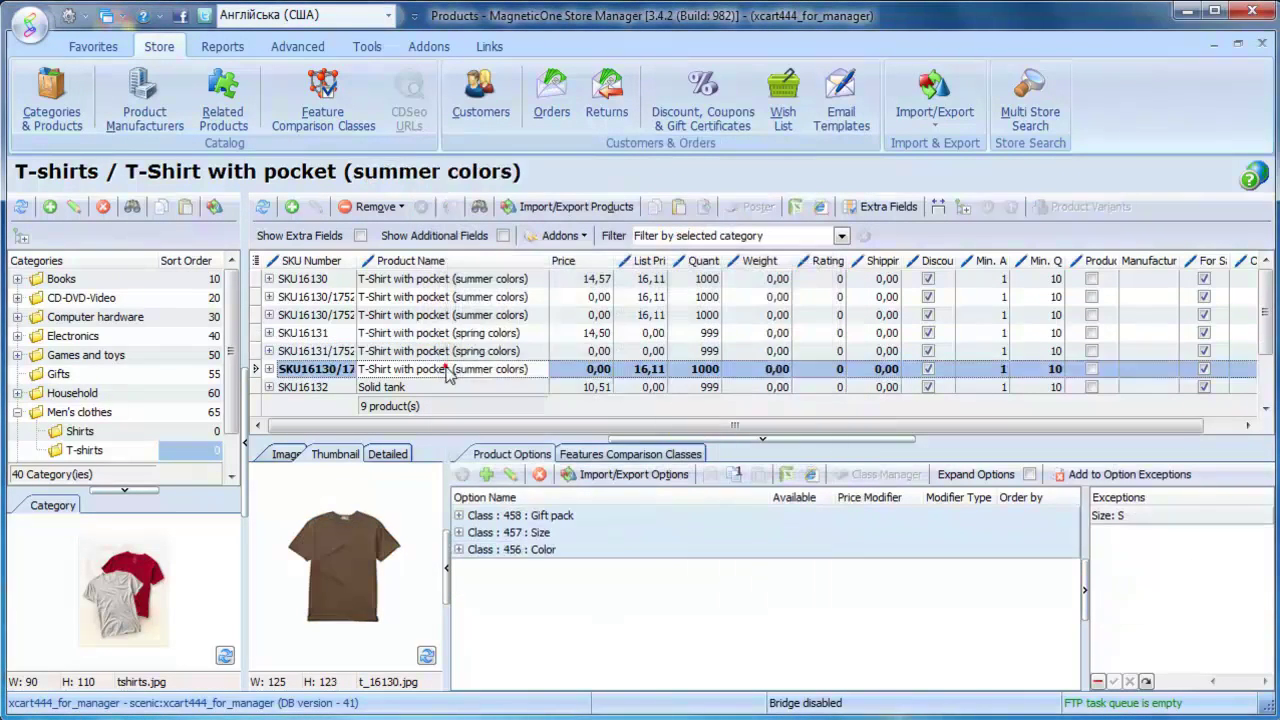
left_click(855, 475)
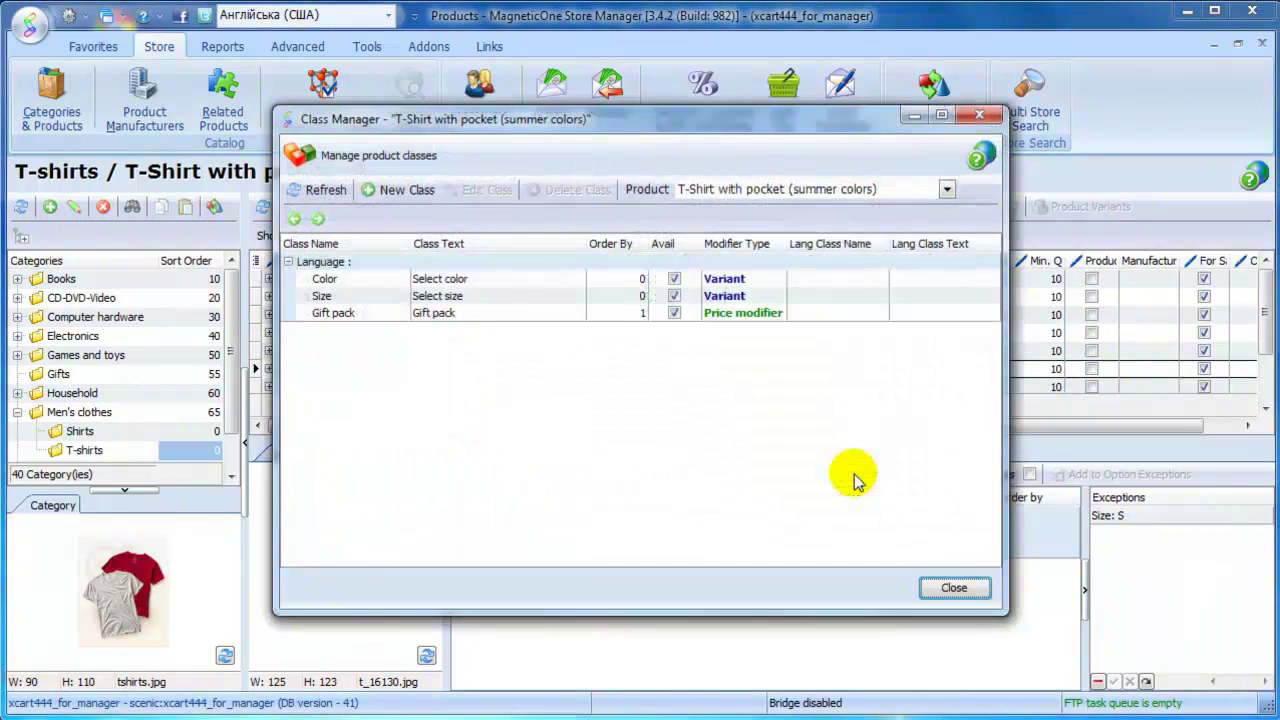
Inspect the Size class in the Class Manager, then close it.
left_click(425, 298)
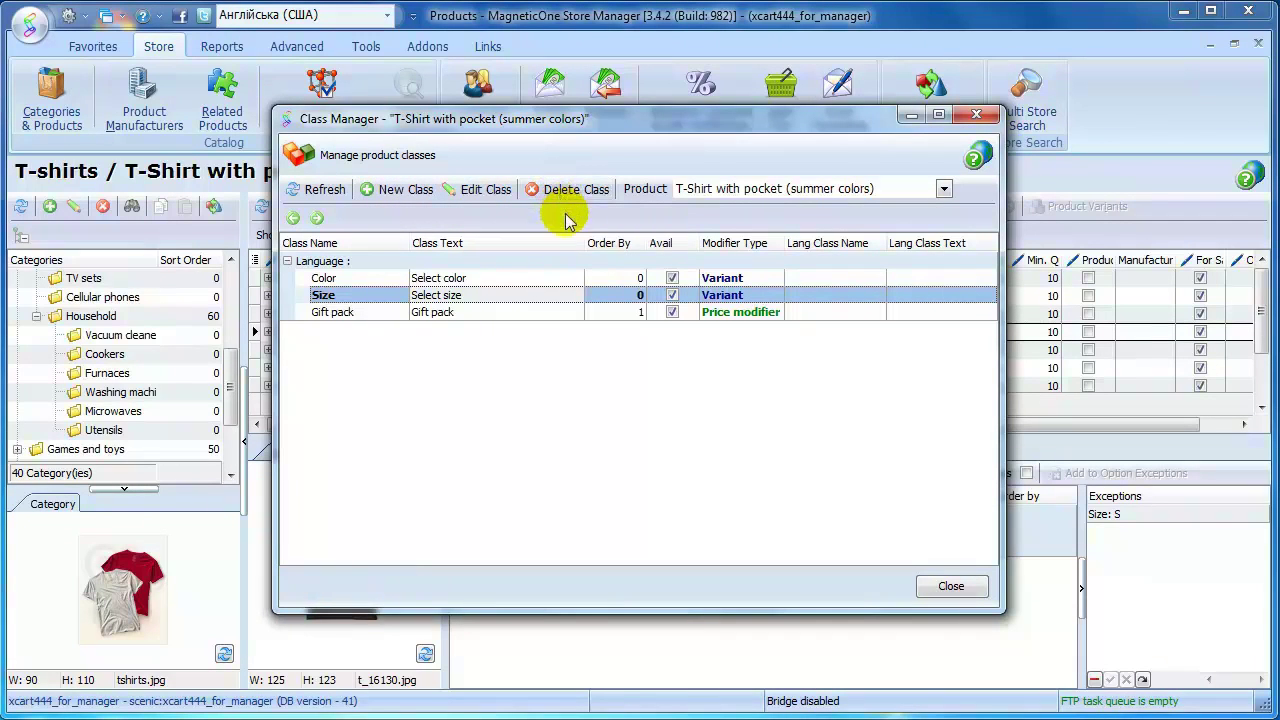
key("Escape")
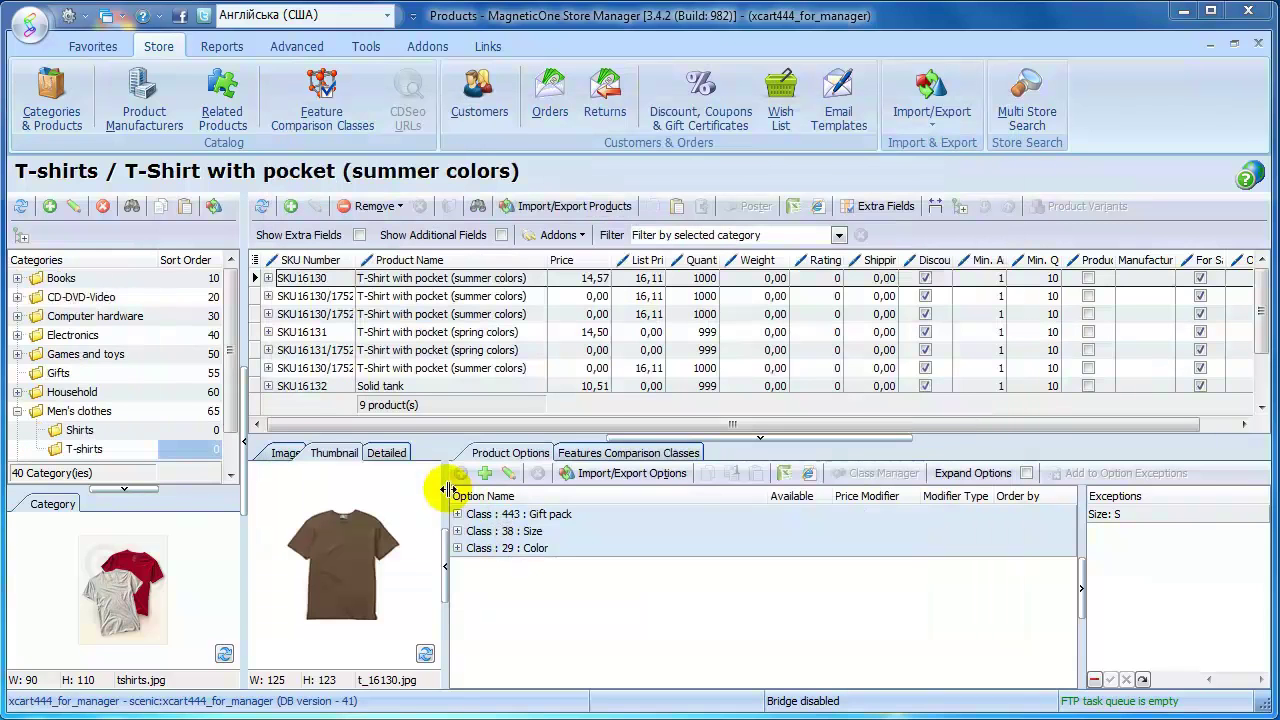
Move the Gifts category into Games and toys, then pick an entry from the product Filter list.
left_click_drag(108, 354, 198, 338)
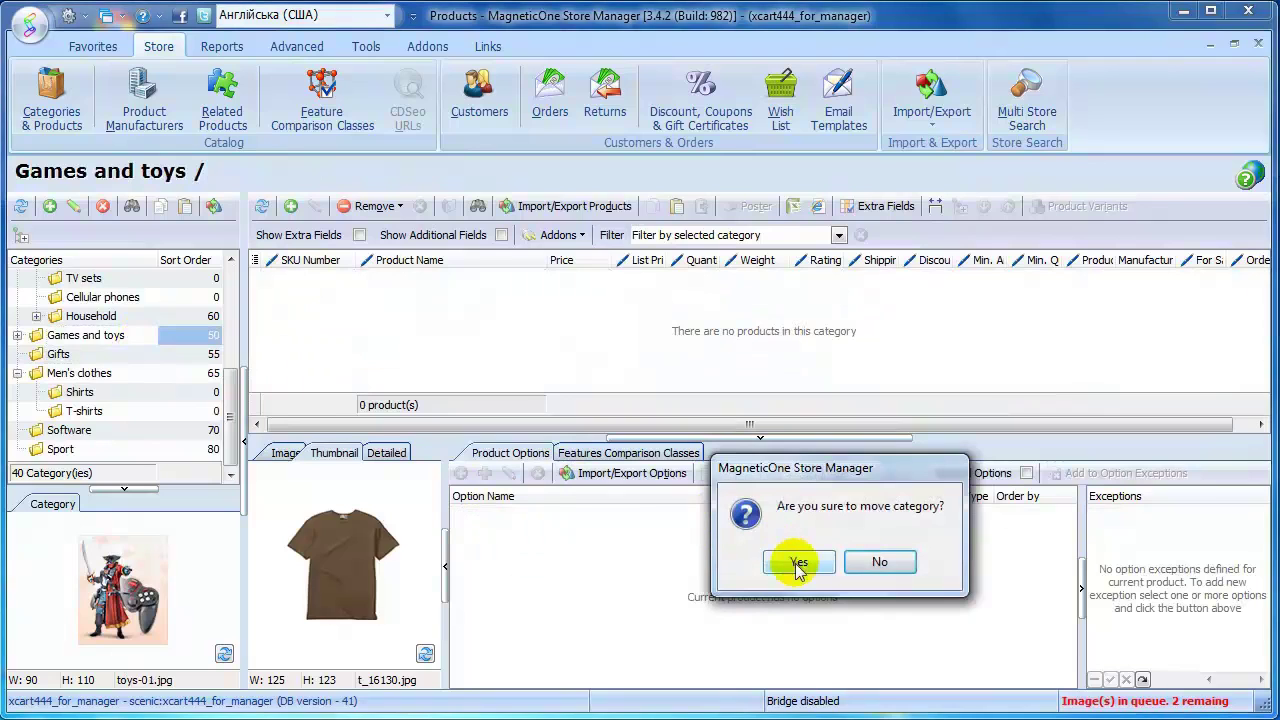
left_click(799, 562)
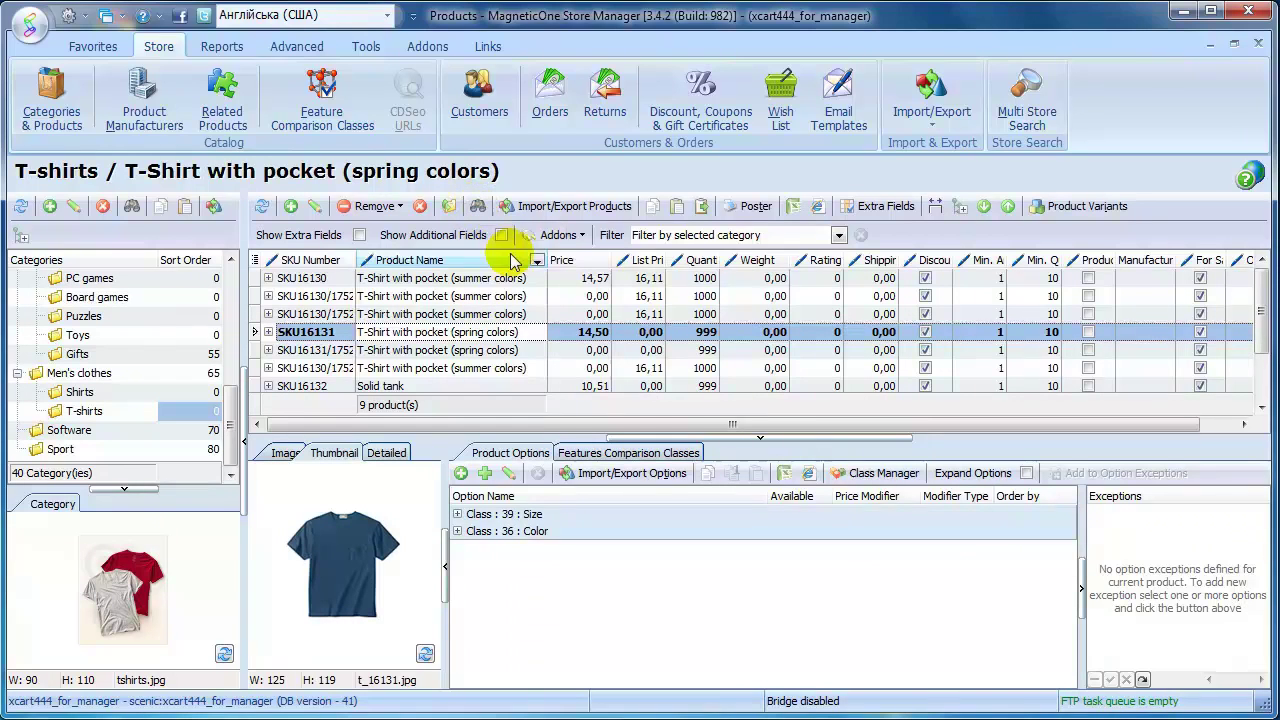
left_click(835, 235)
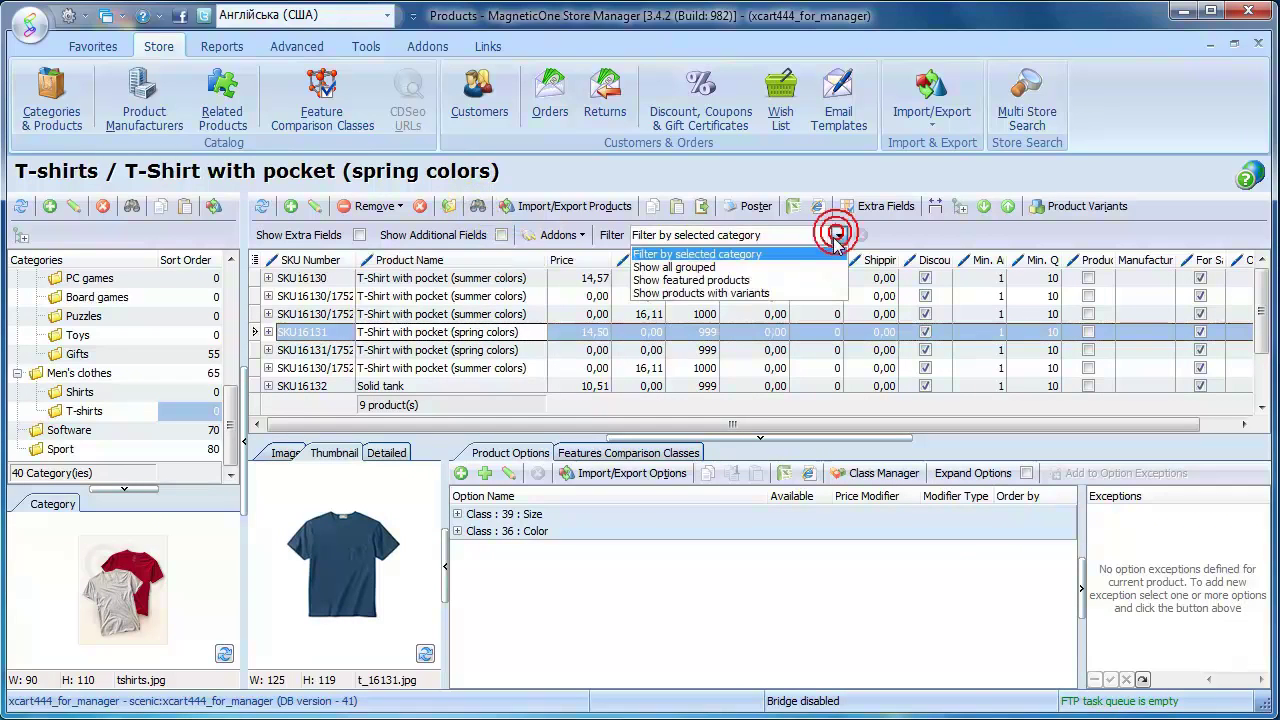
left_click(807, 295)
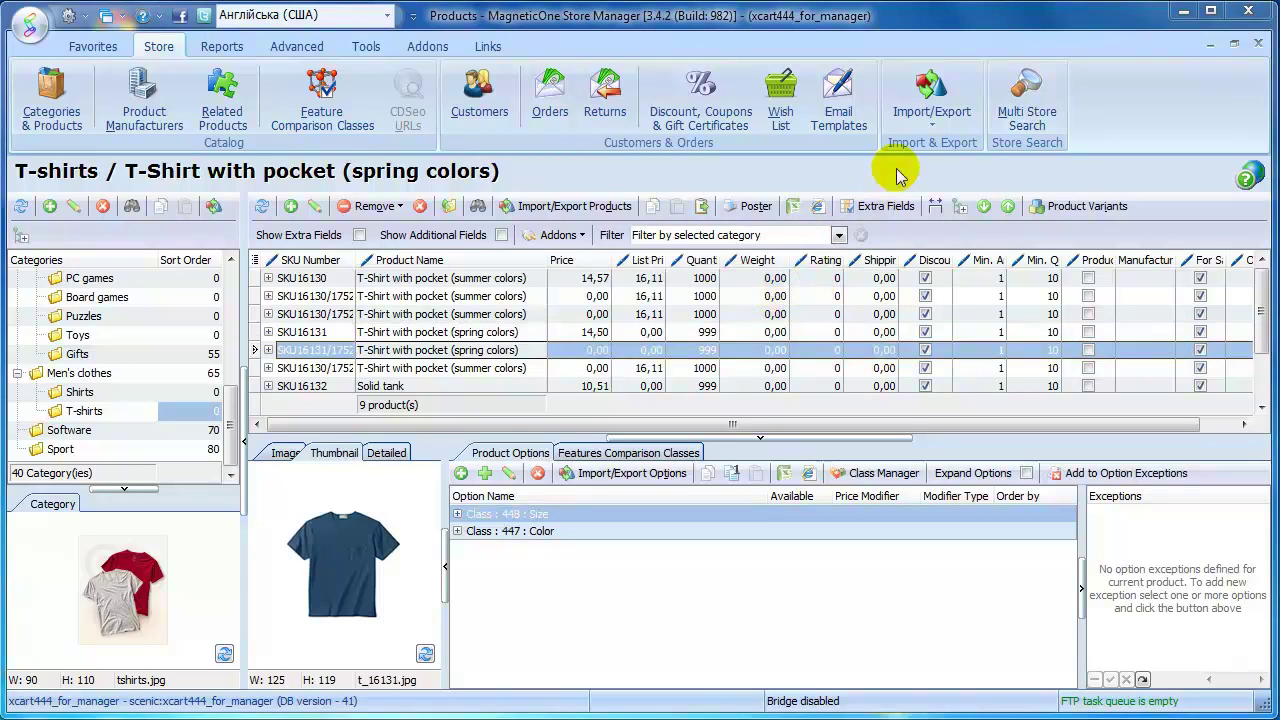
Export all categories to XML via the store data Import/Export wizard, then list the import/export data types.
left_click(928, 118)
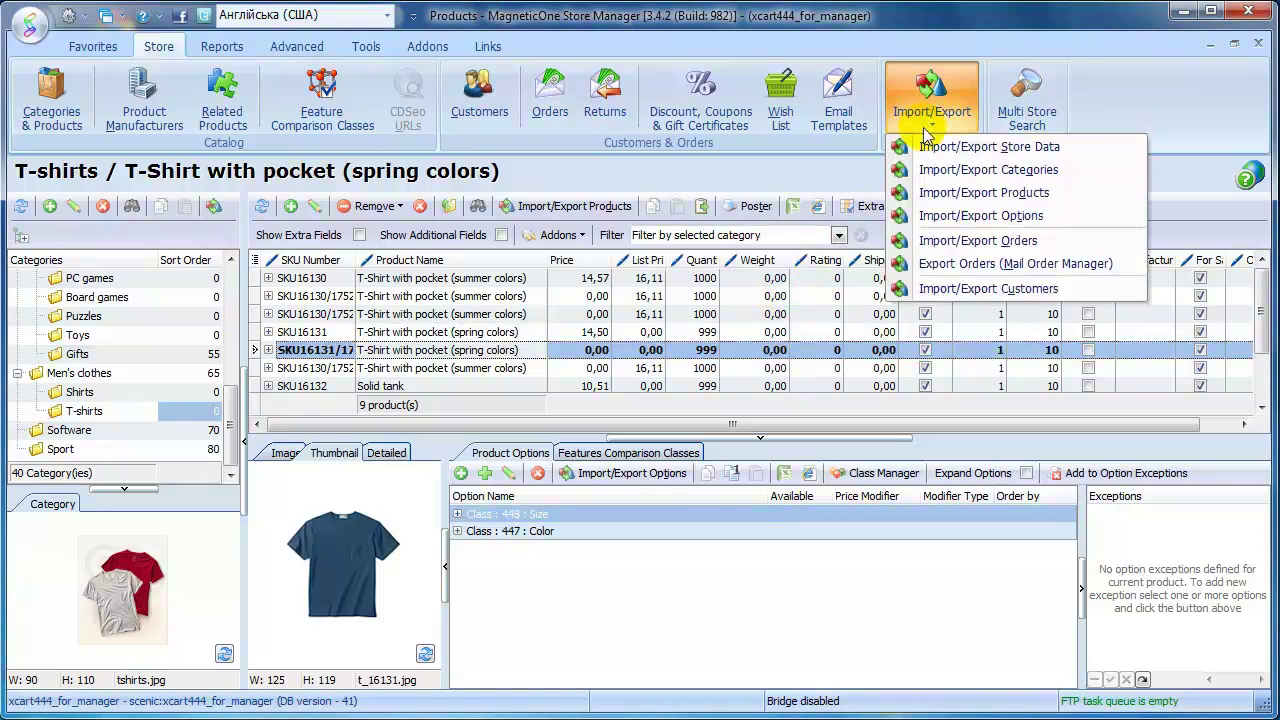
left_click(925, 147)
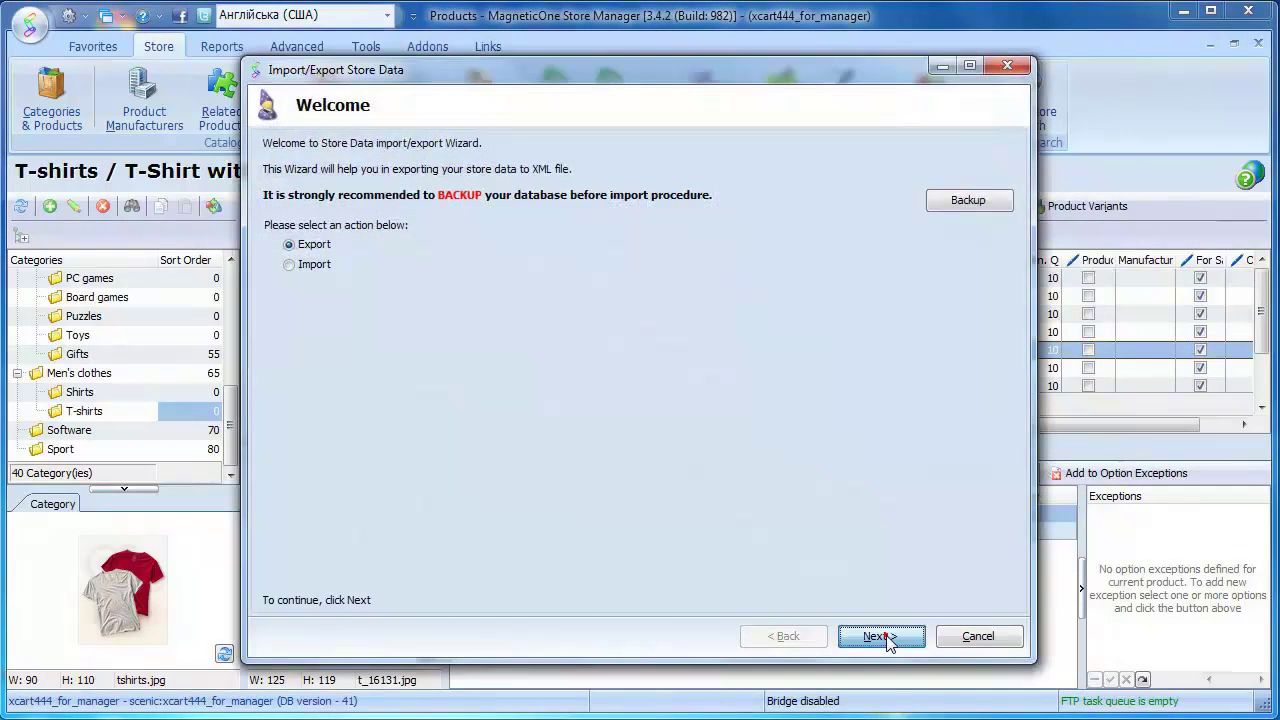
left_click(884, 636)
left_click(877, 636)
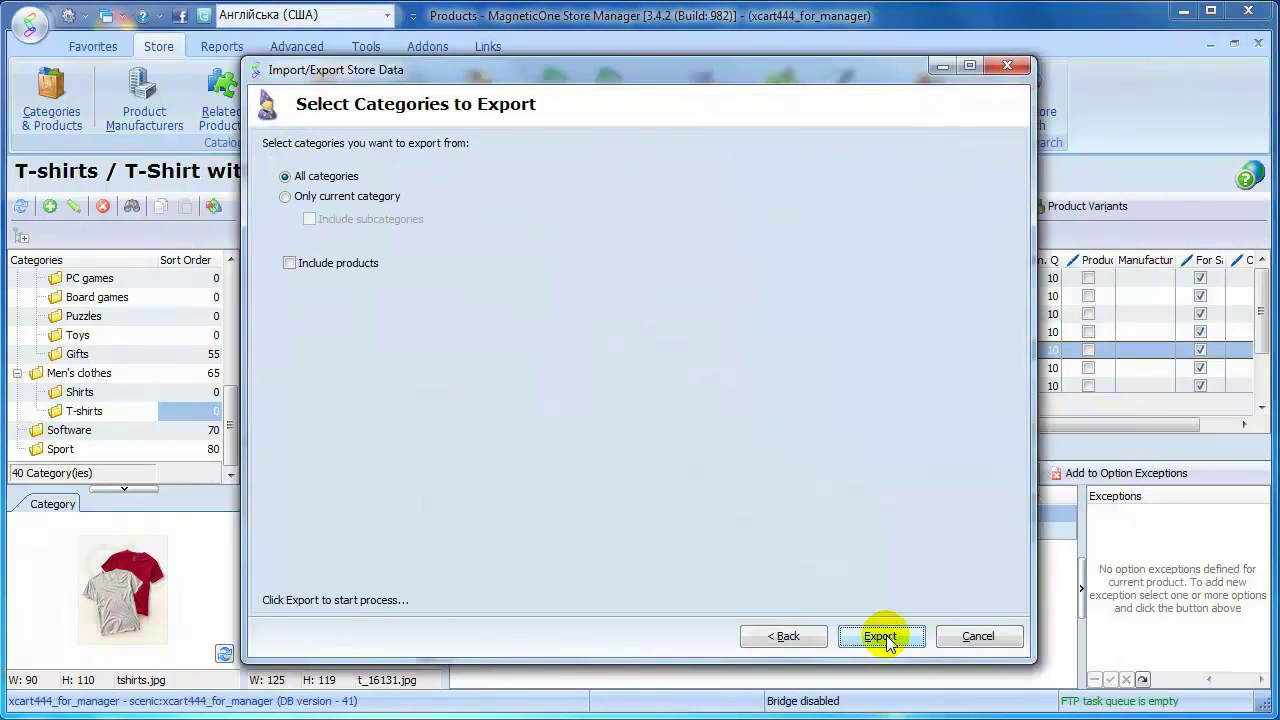
left_click(881, 637)
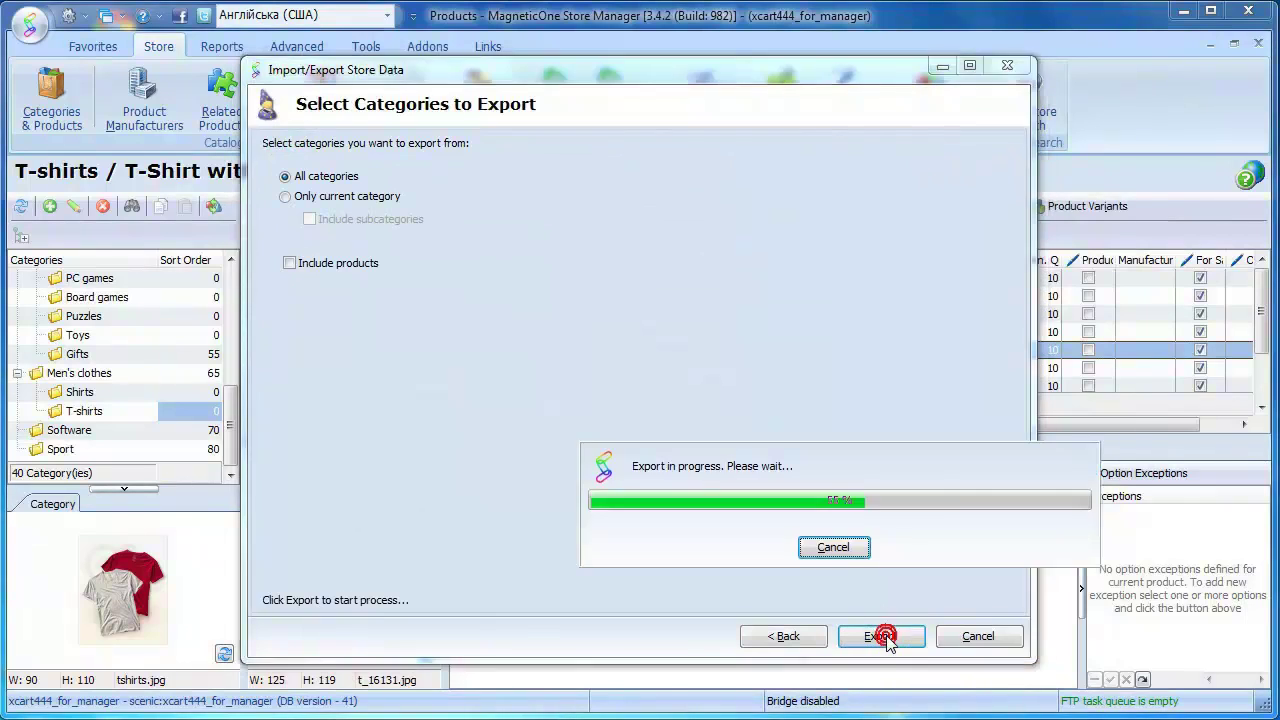
left_click(880, 637)
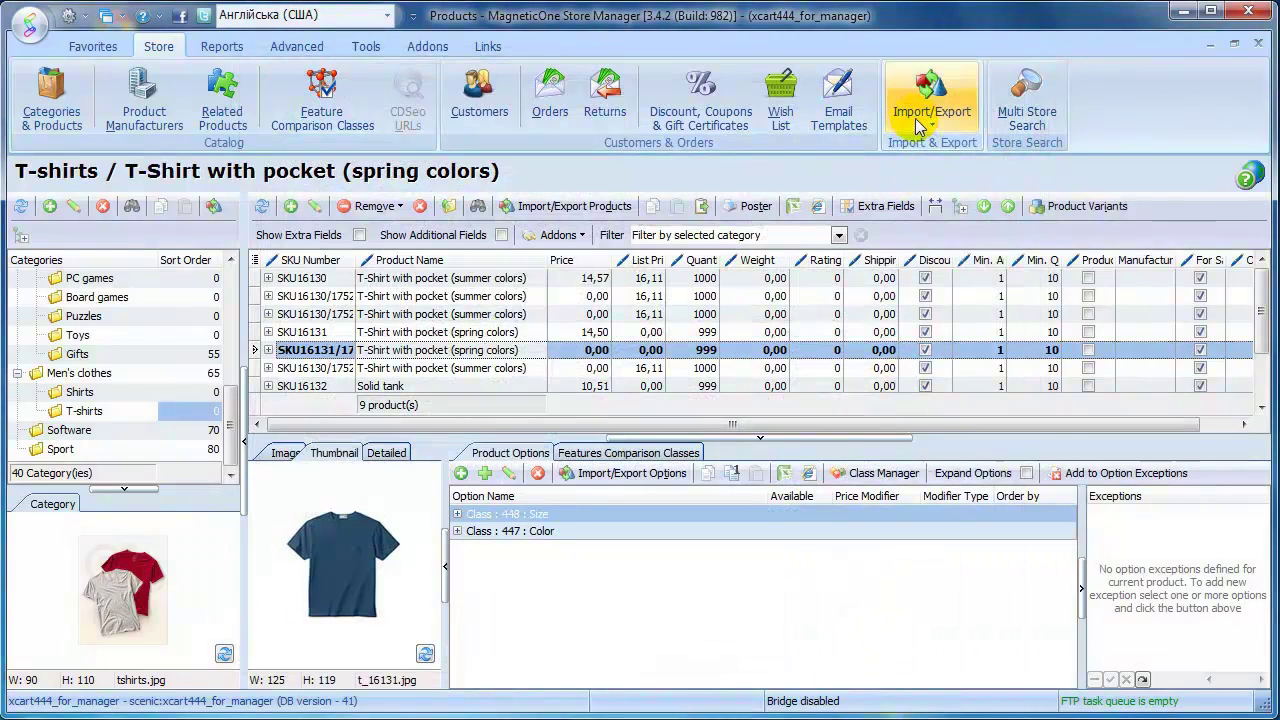
left_click(921, 128)
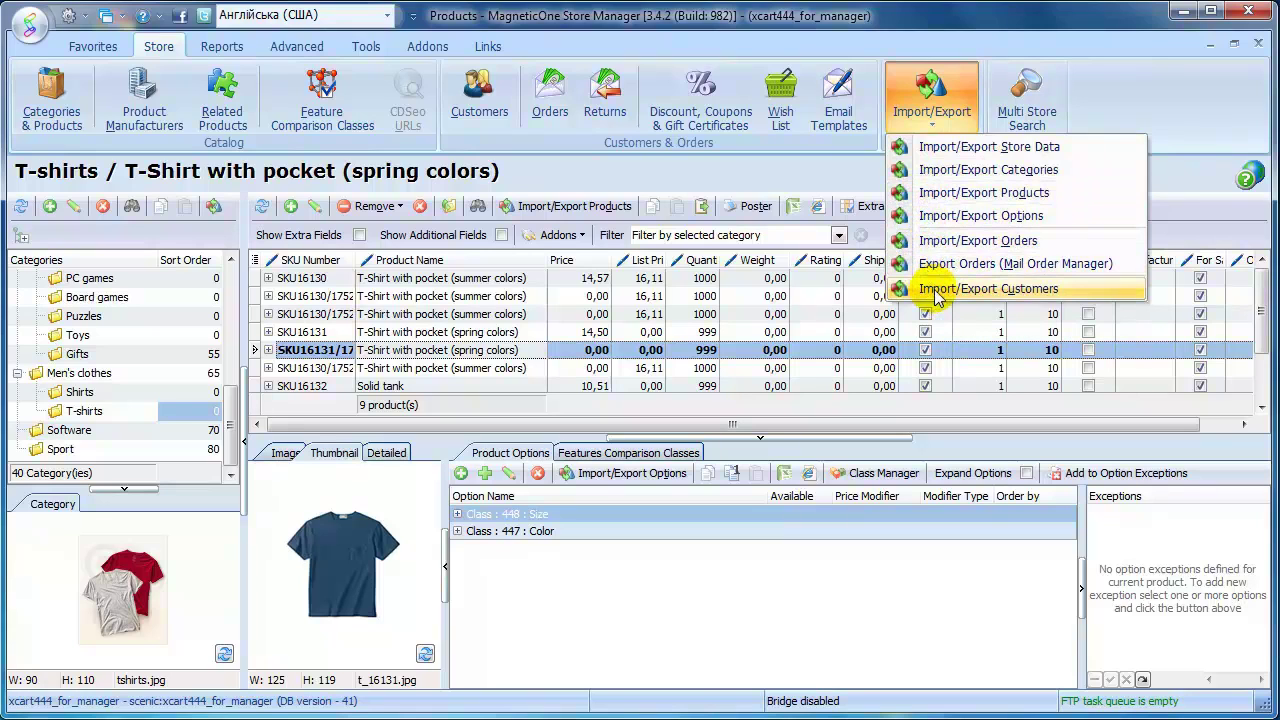
Select the summer-colors T-shirt and review the store connection settings in Preferences.
left_click(899, 366)
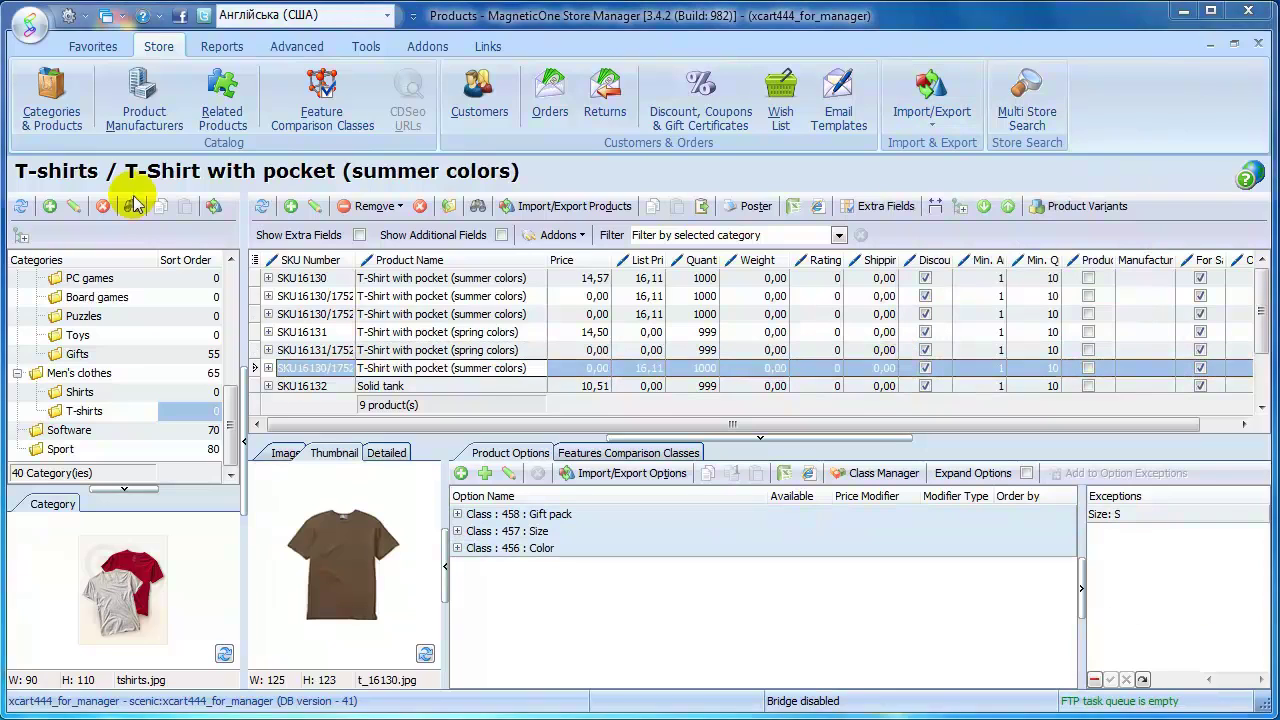
left_click(28, 27)
left_click(66, 72)
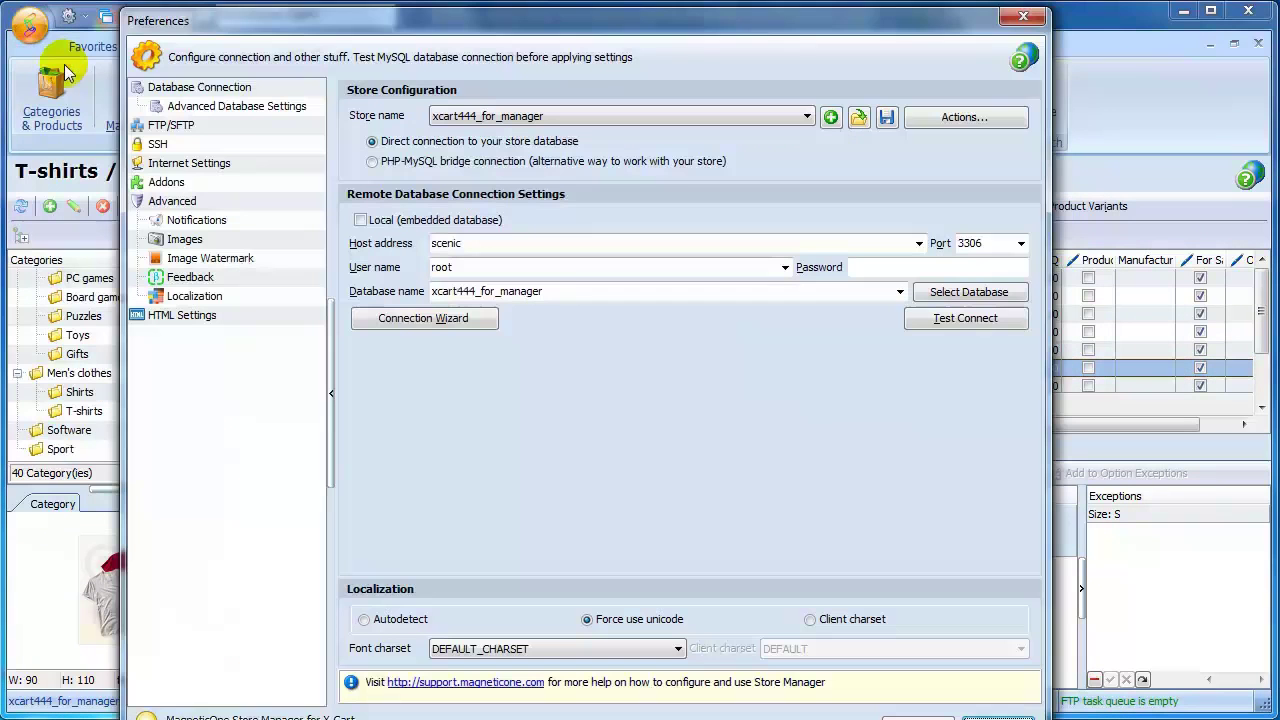
left_click(415, 323)
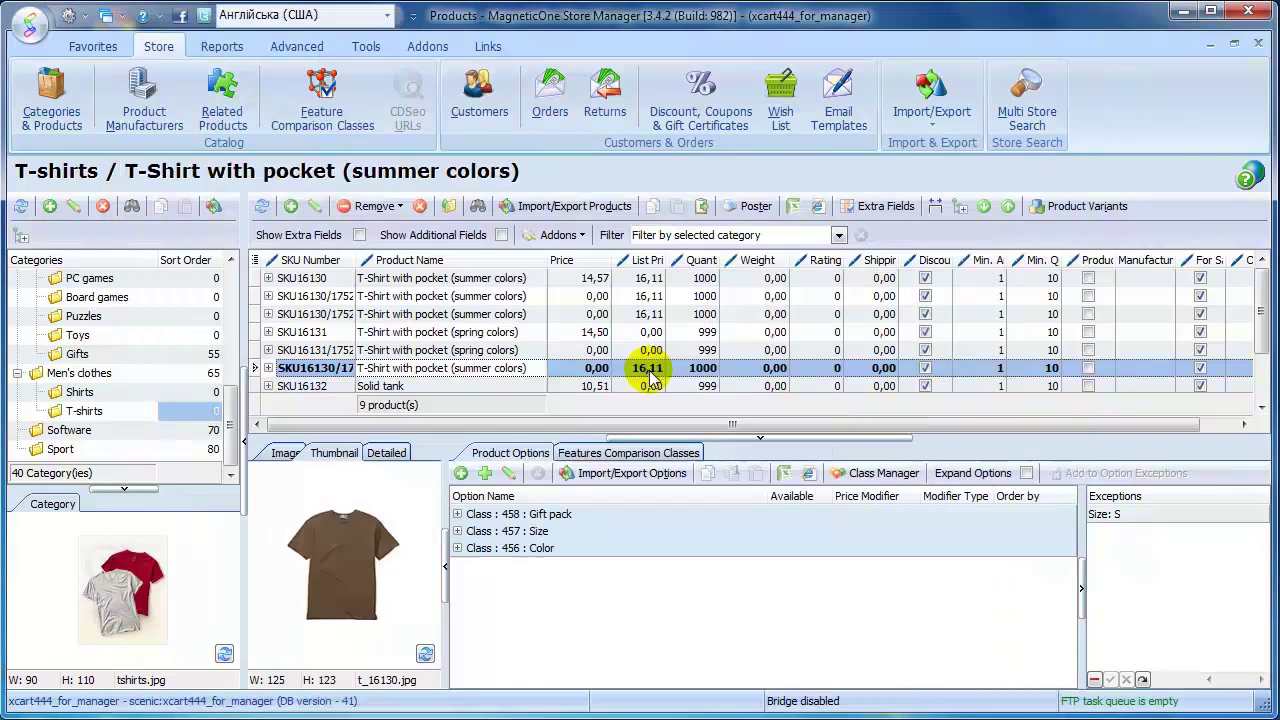
Switch the store connection to the Embedded database via Quick Connection Switch.
left_click(366, 46)
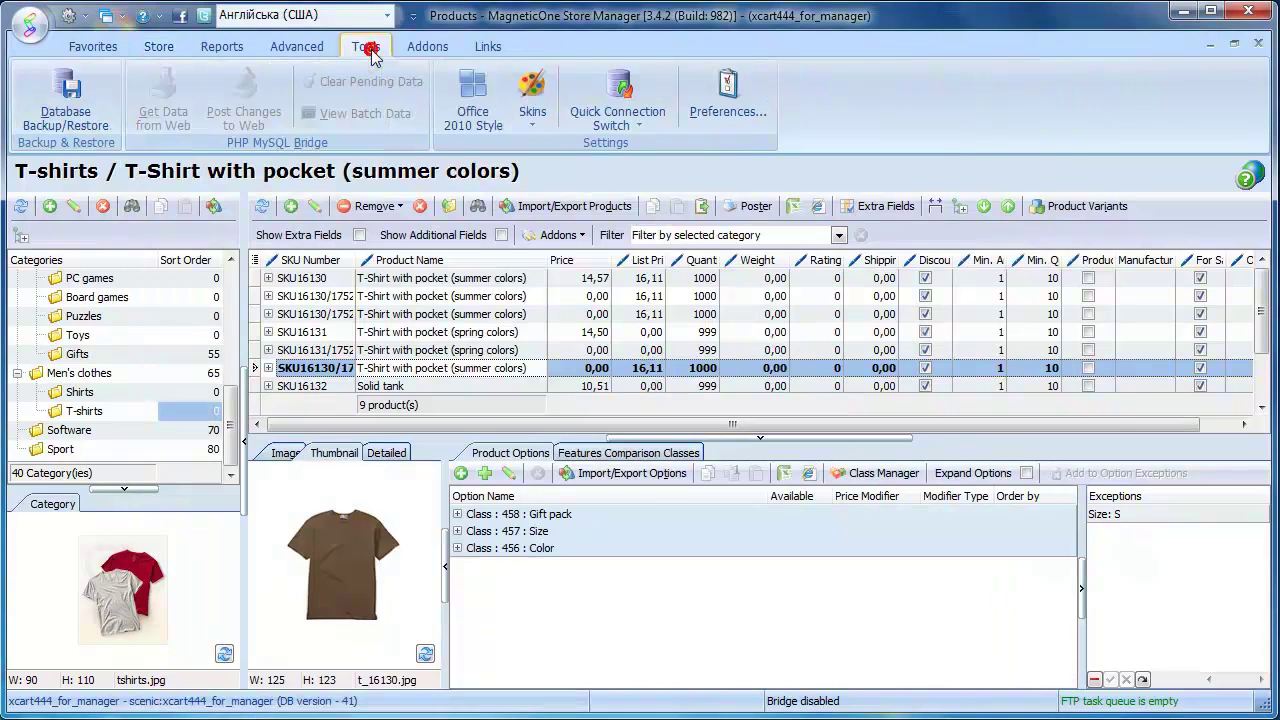
left_click(619, 128)
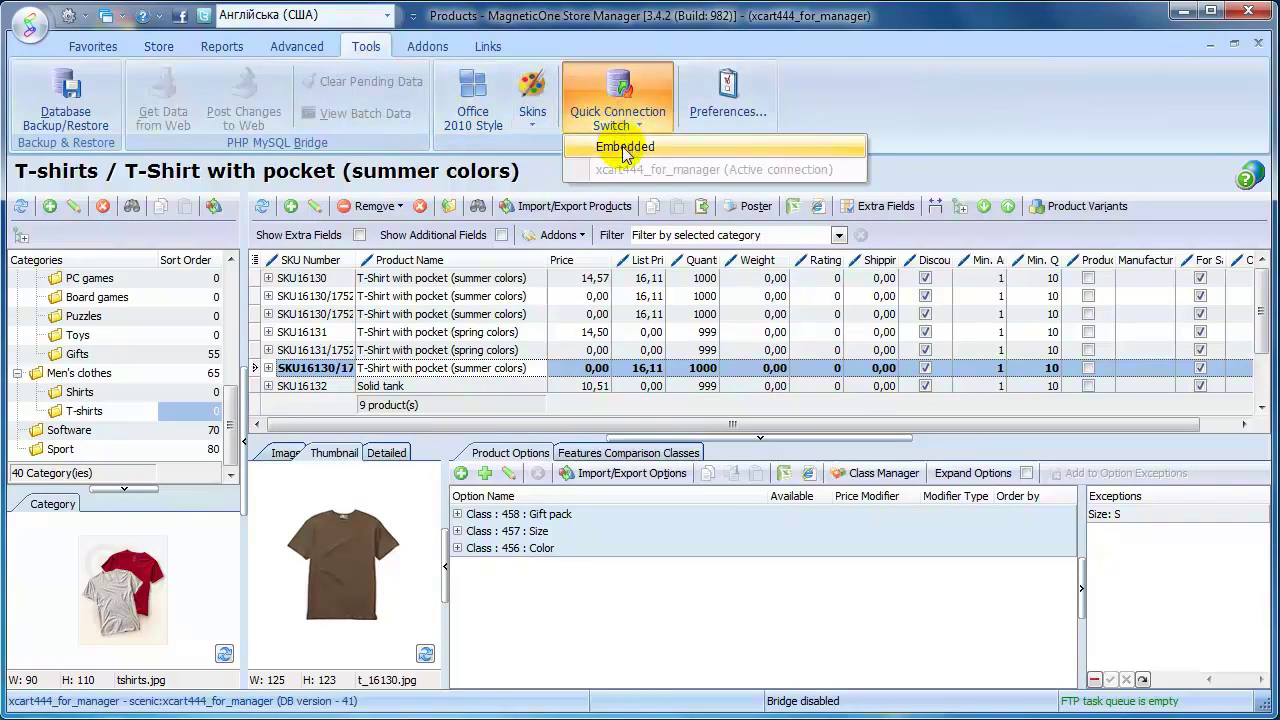
left_click(624, 148)
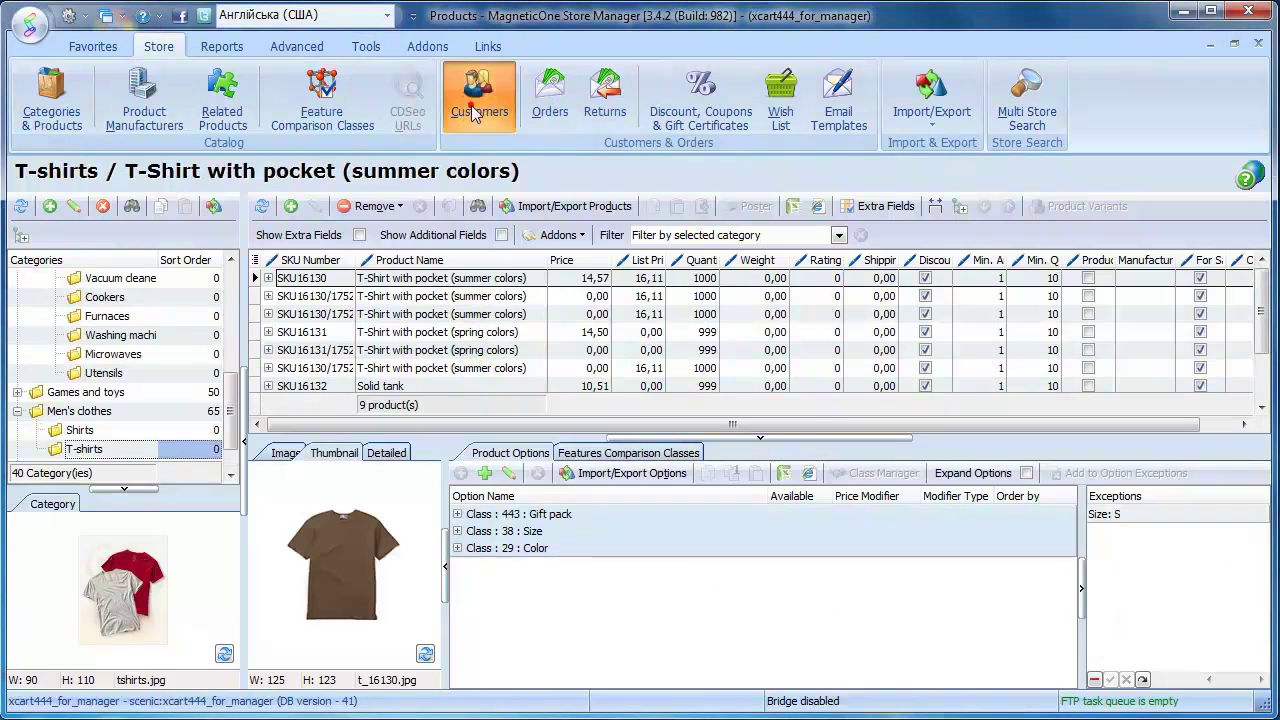
View the second customer's account in the Customers list, then the Orders list.
left_click(476, 108)
left_click(348, 268)
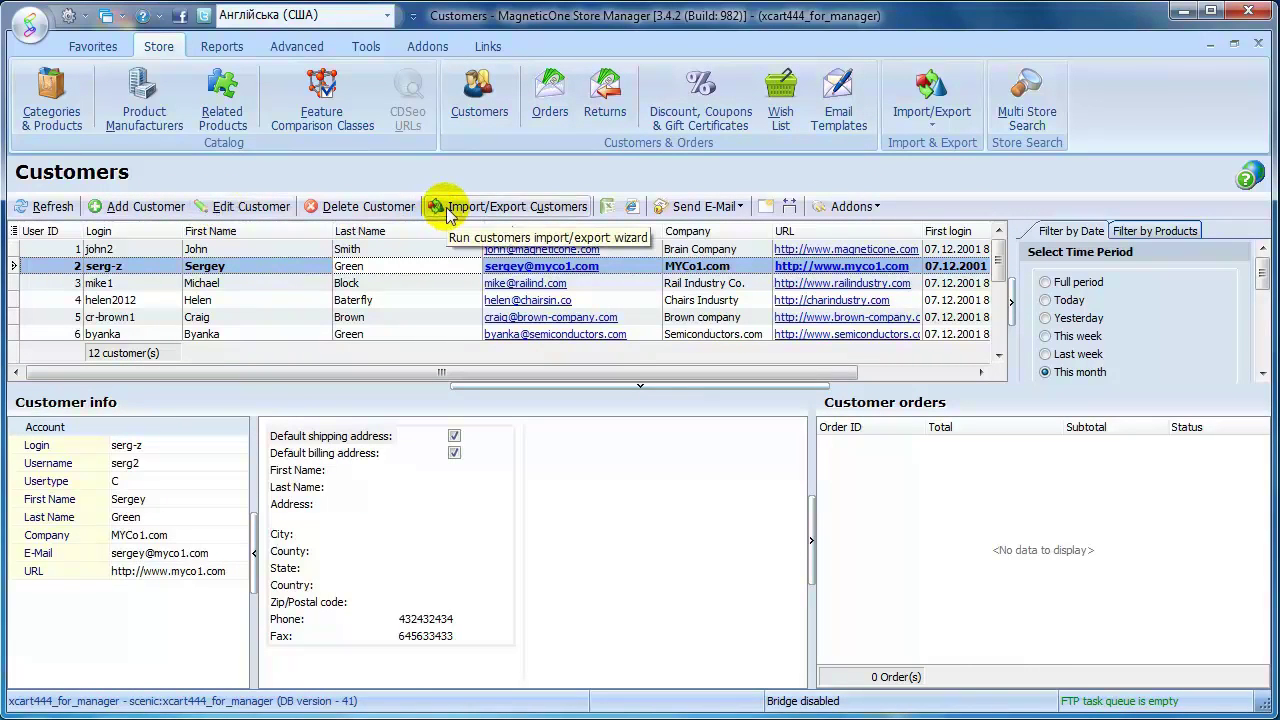
left_click(545, 115)
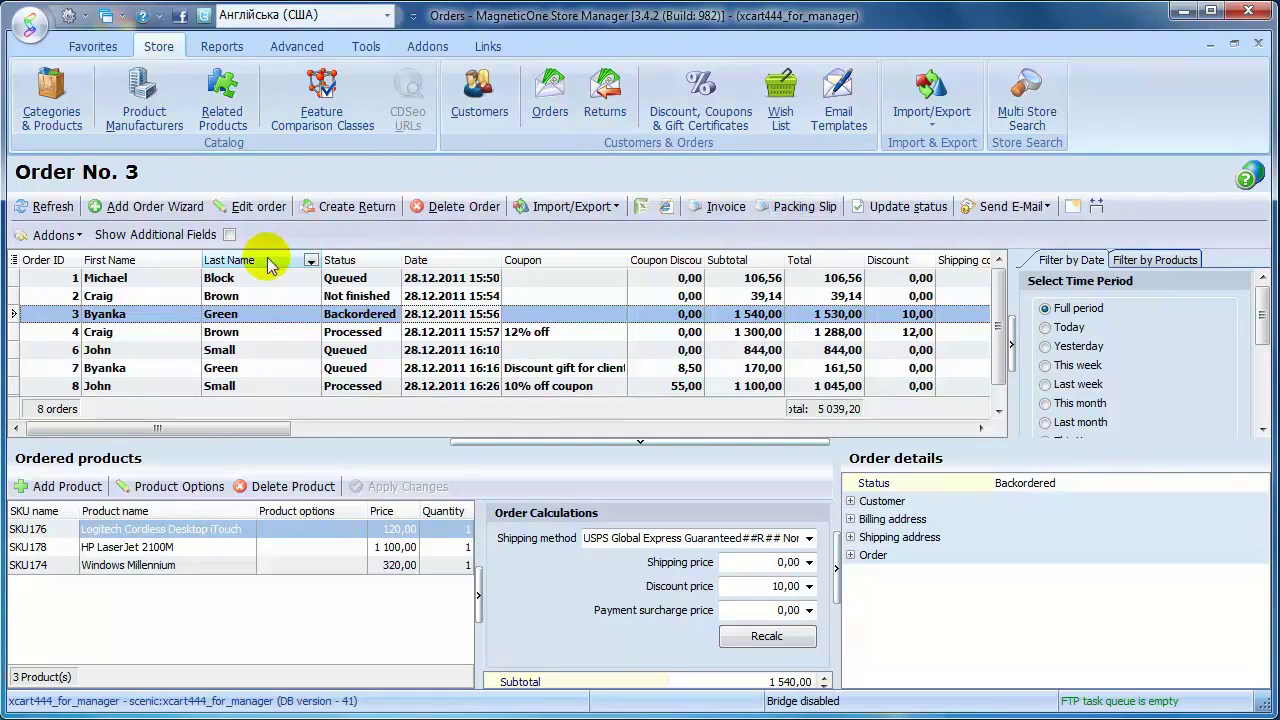
In the Add Order Wizard, compare the New Customer and Existing Customer options.
left_click(130, 218)
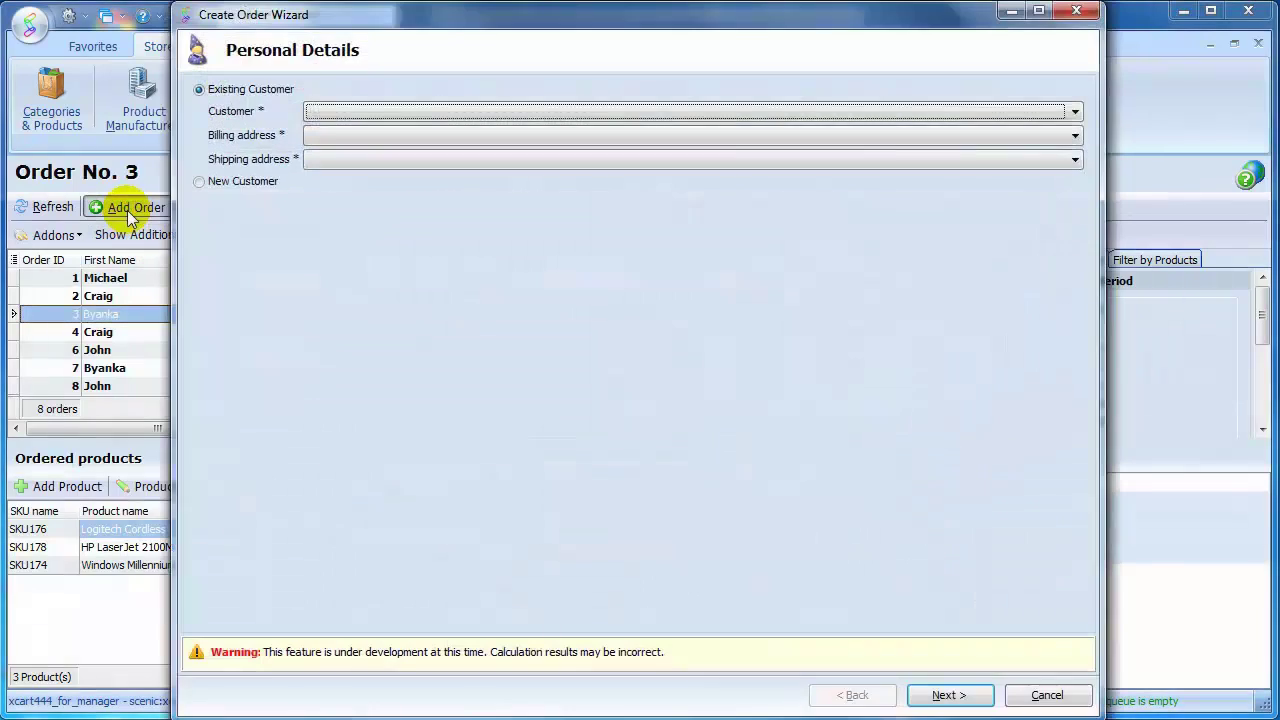
left_click(199, 181)
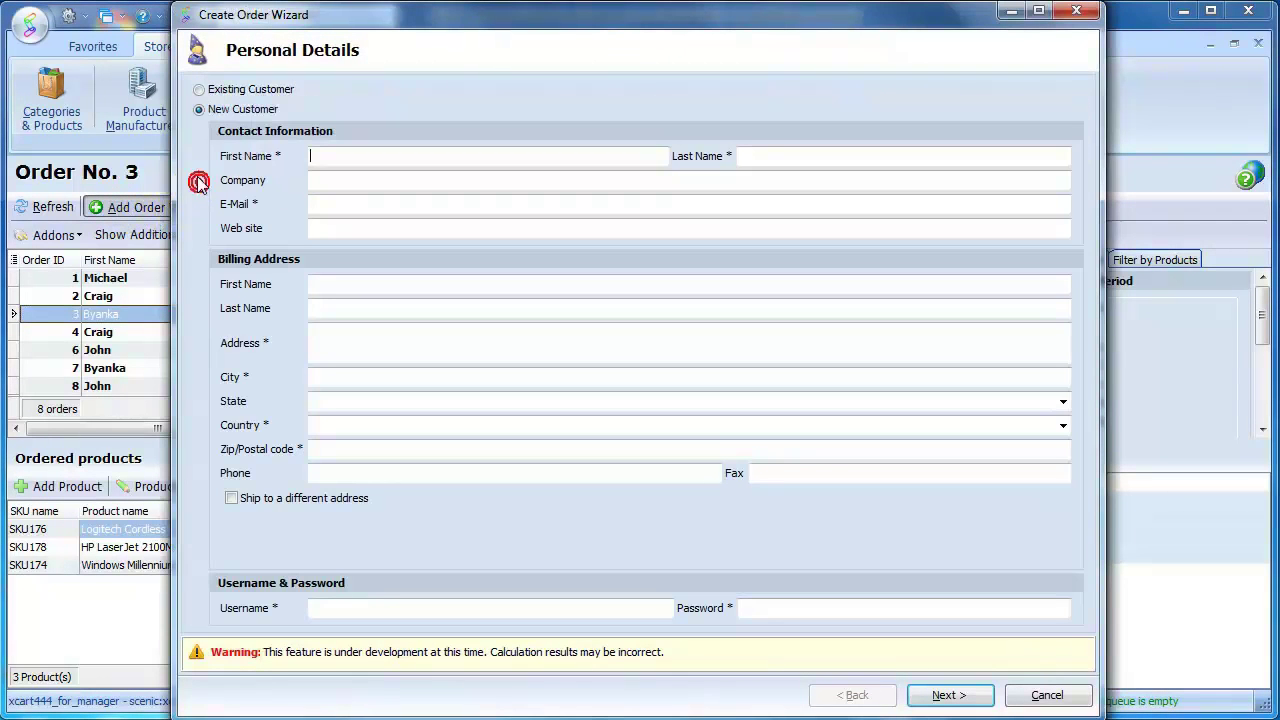
left_click(199, 90)
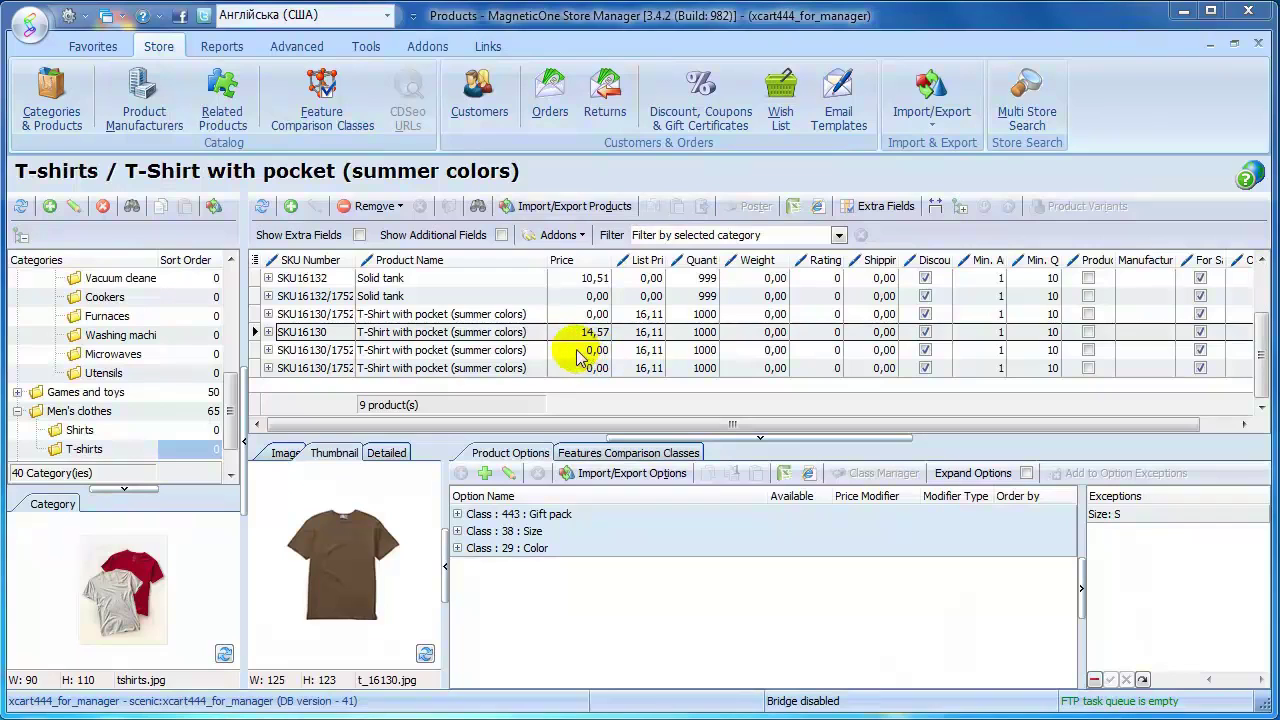
left_click(222, 48)
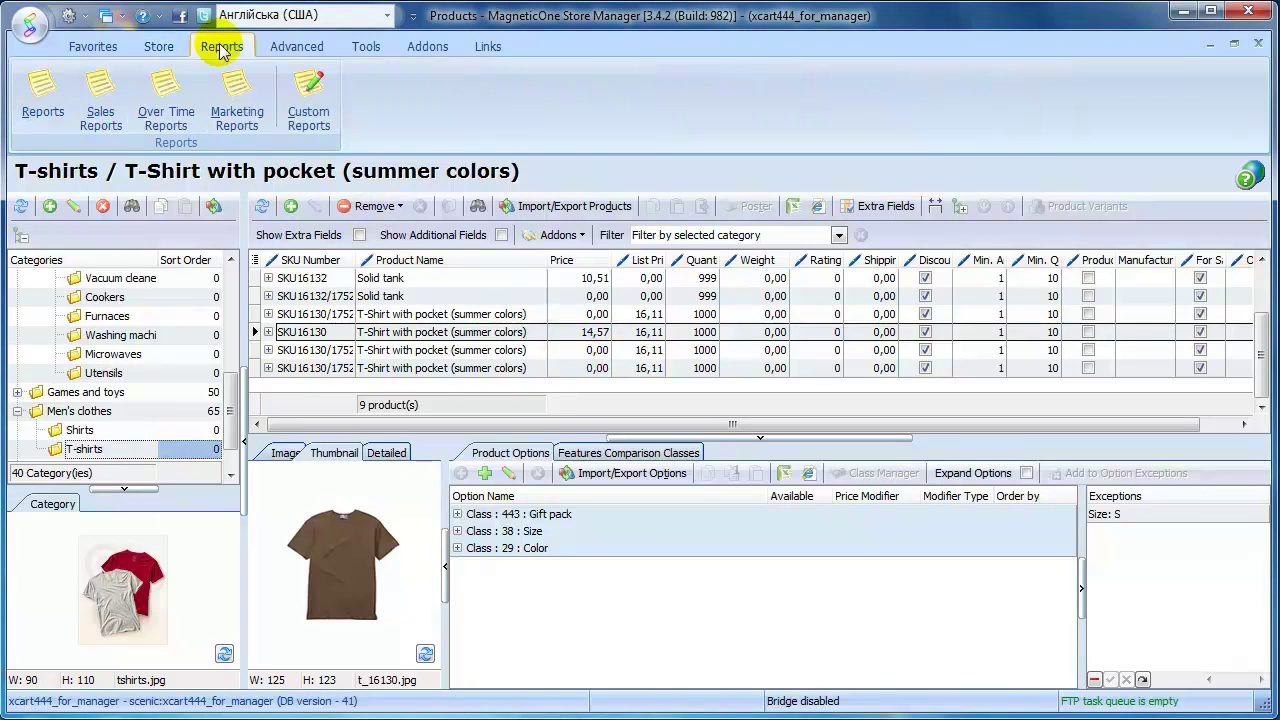
left_click(52, 112)
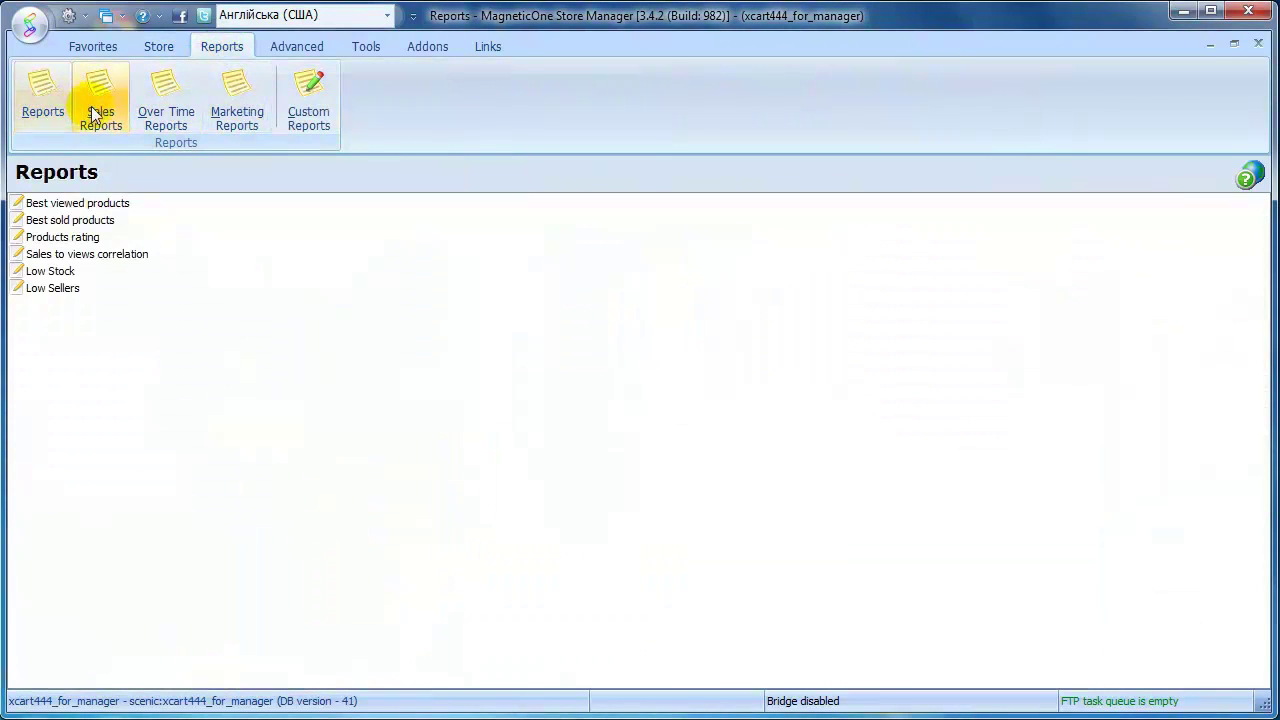
left_click(100, 108)
left_click(155, 115)
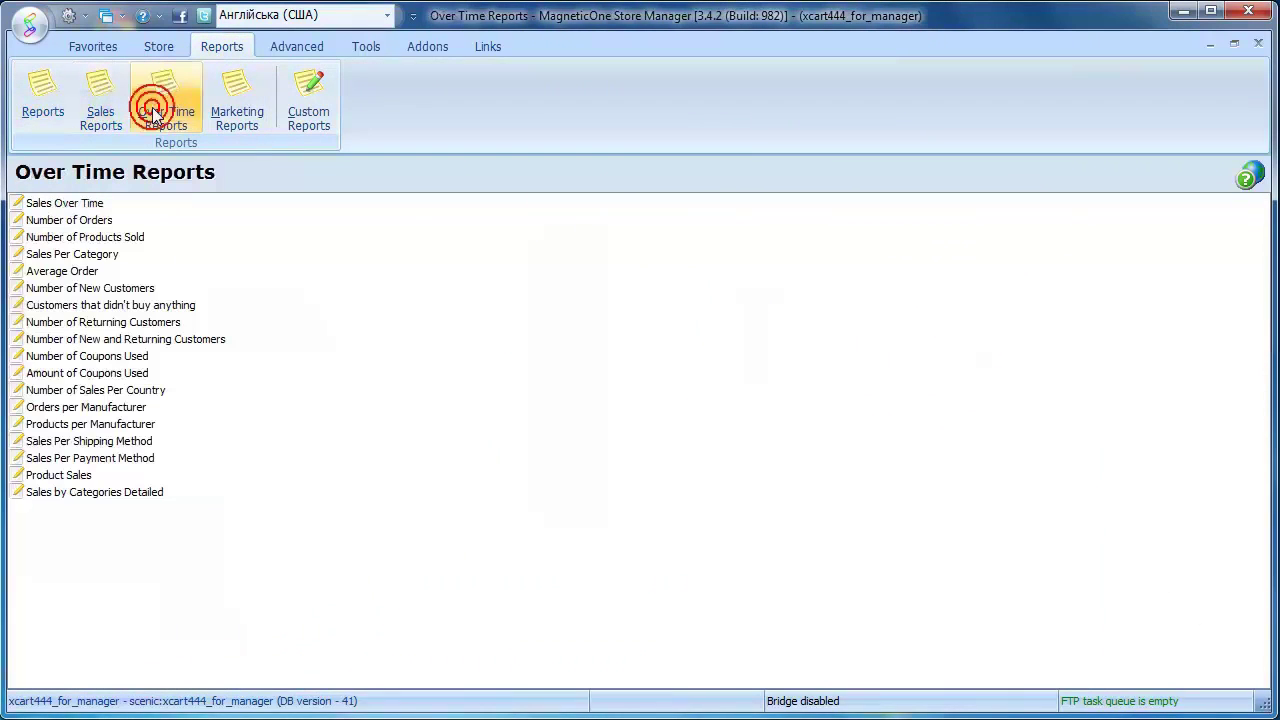
left_click(231, 110)
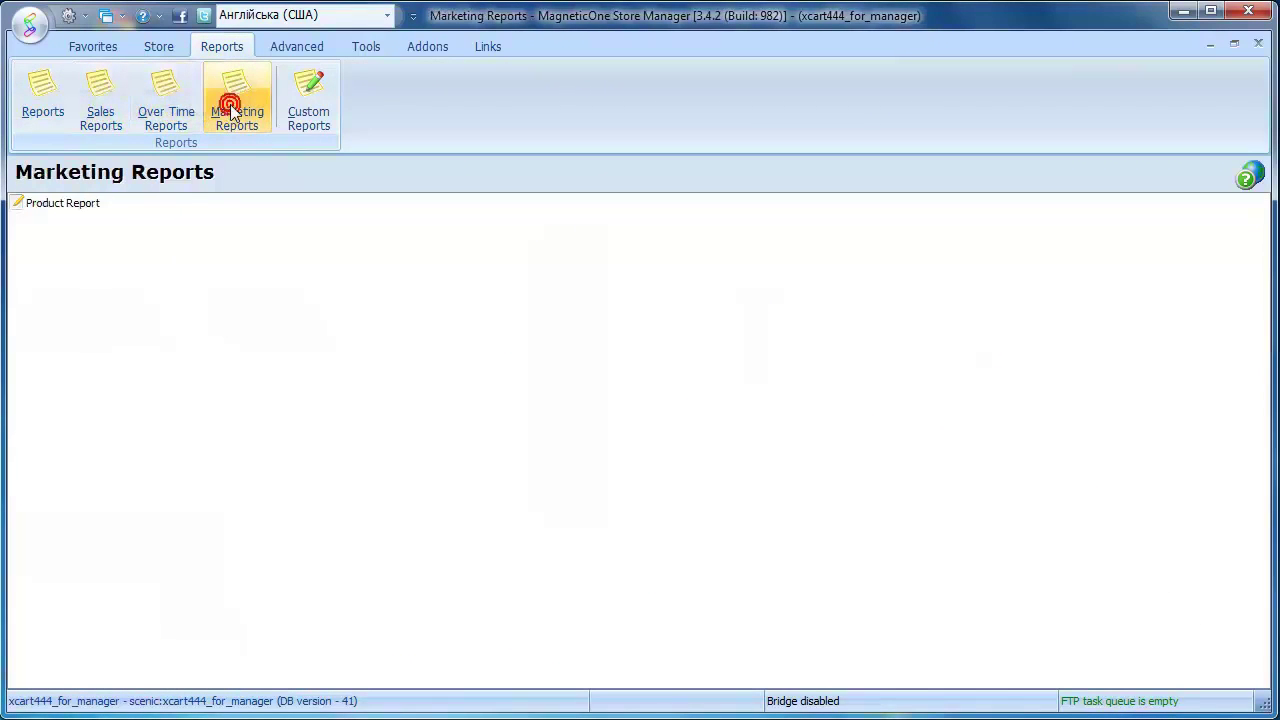
left_click(304, 112)
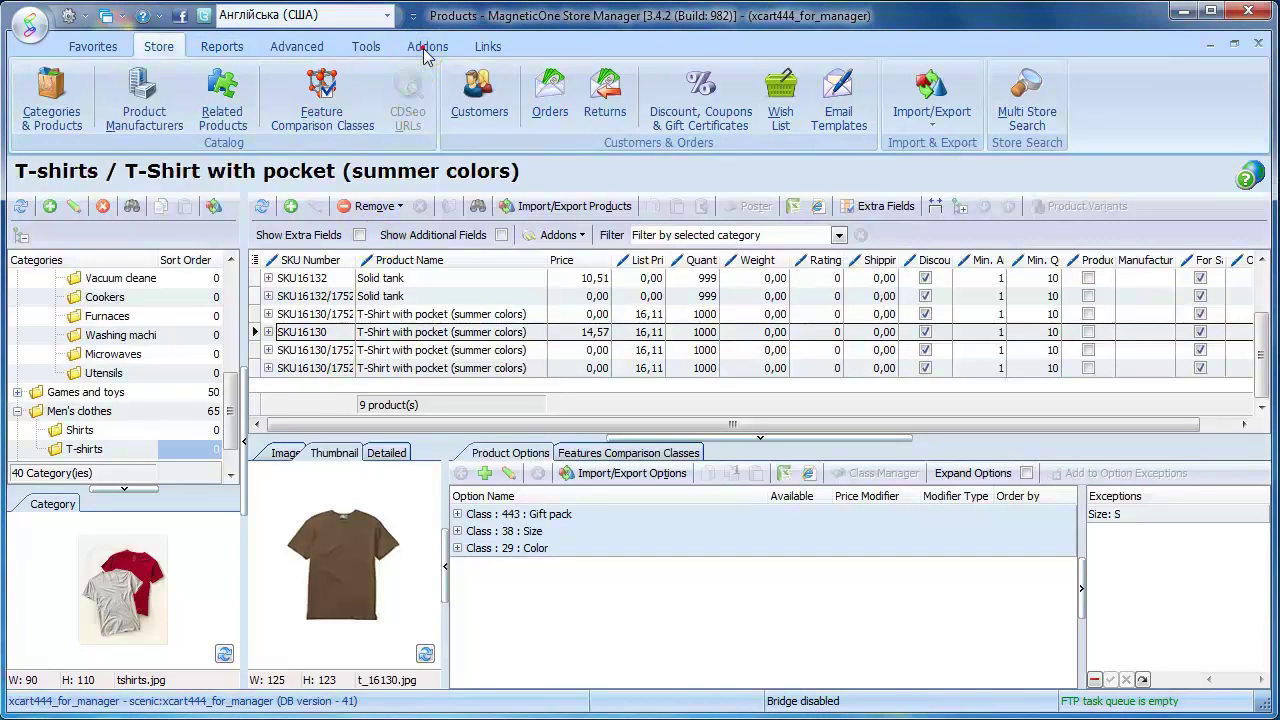
left_click(426, 47)
left_click(395, 217)
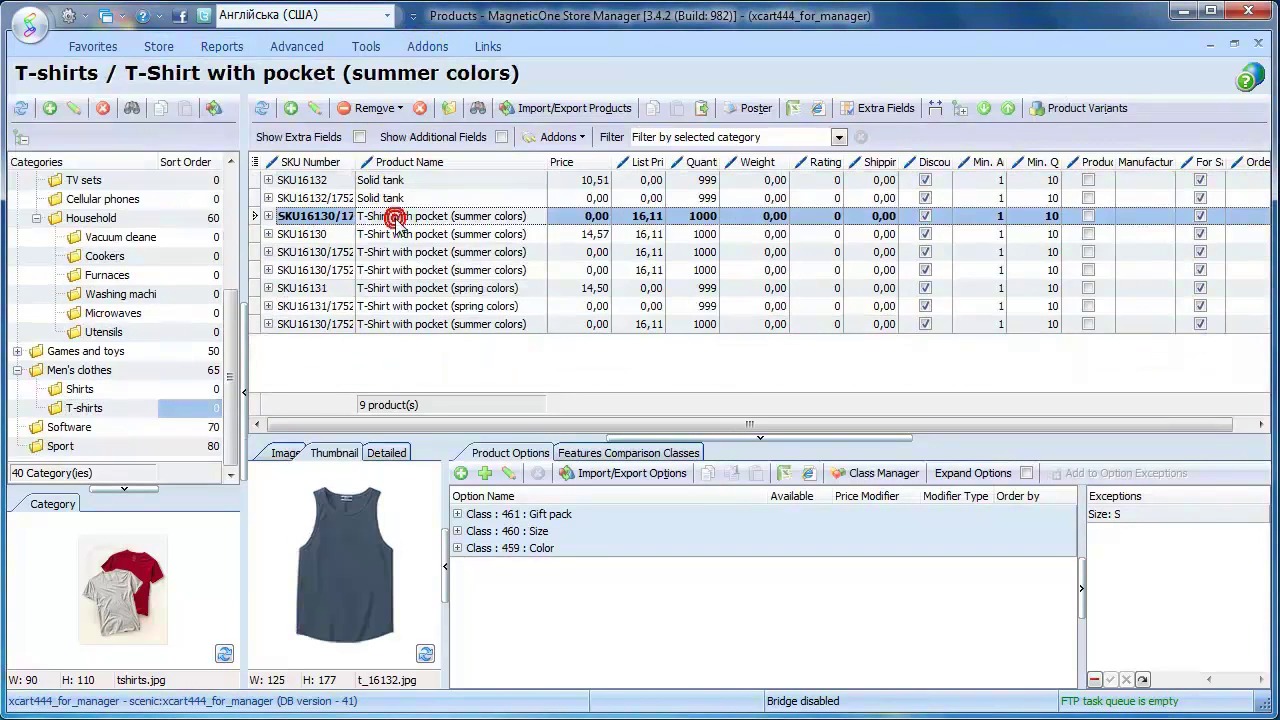
right_click(397, 222)
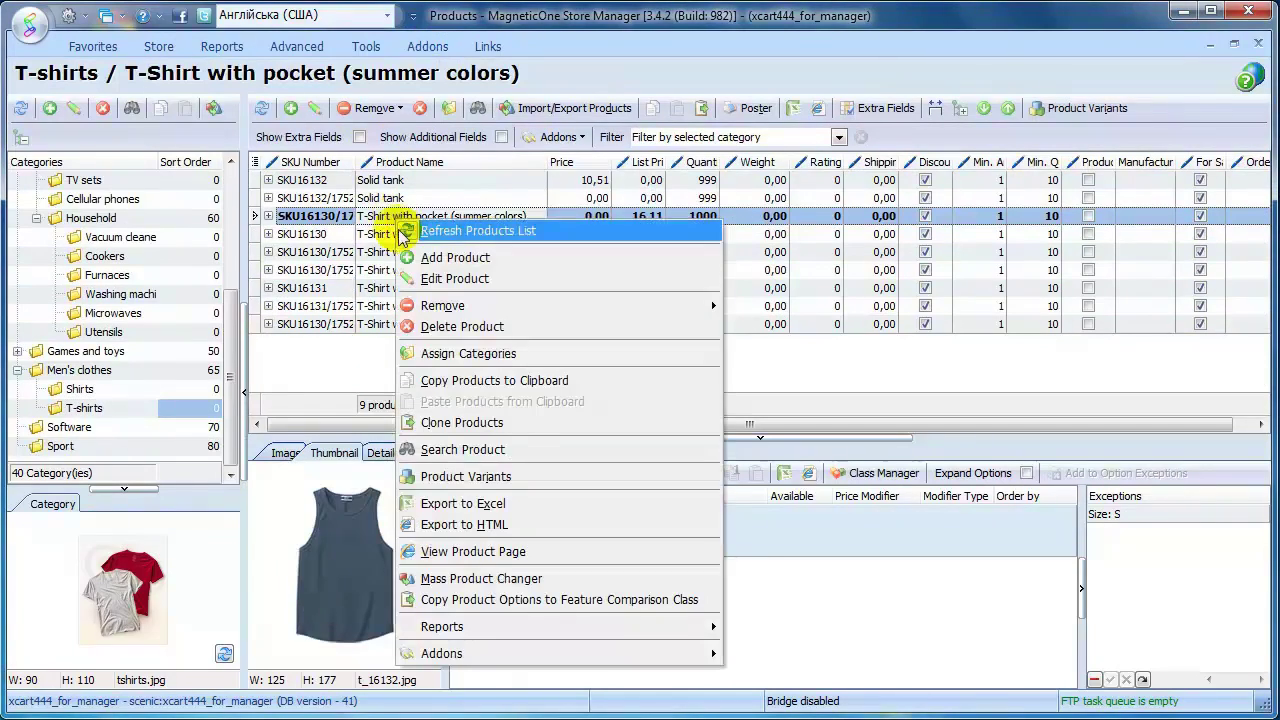
left_click(418, 578)
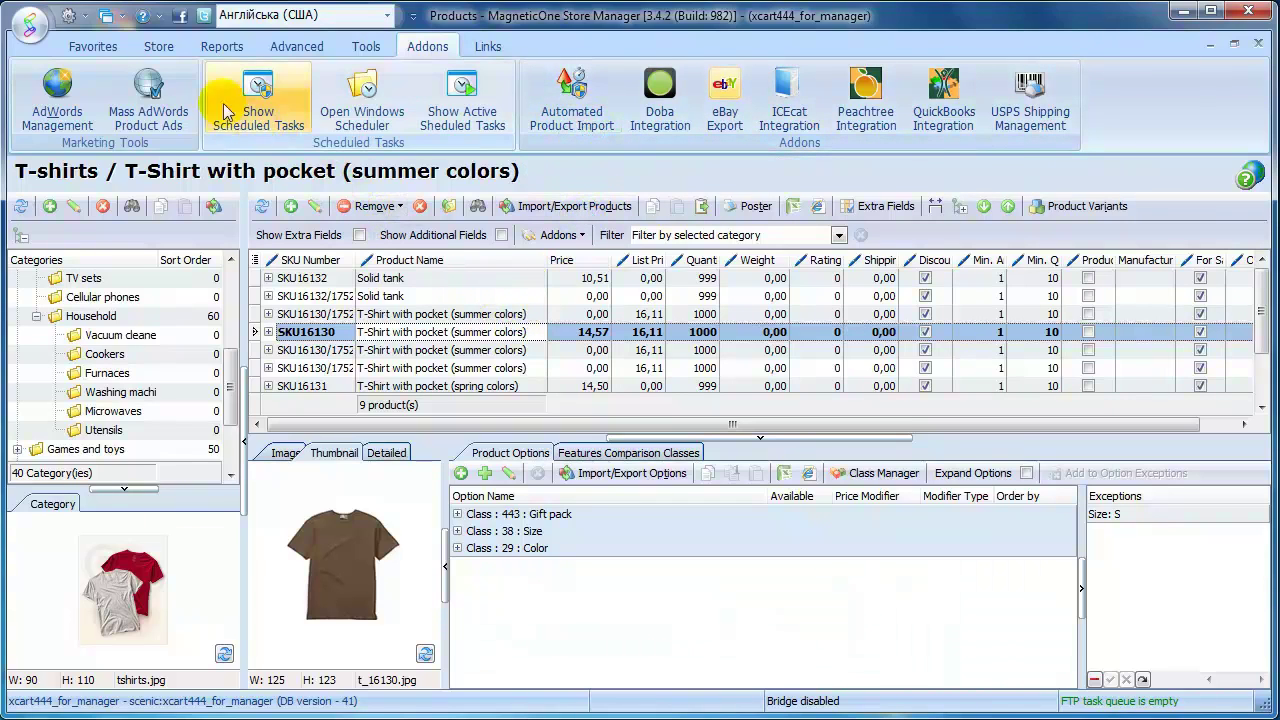
left_click(162, 50)
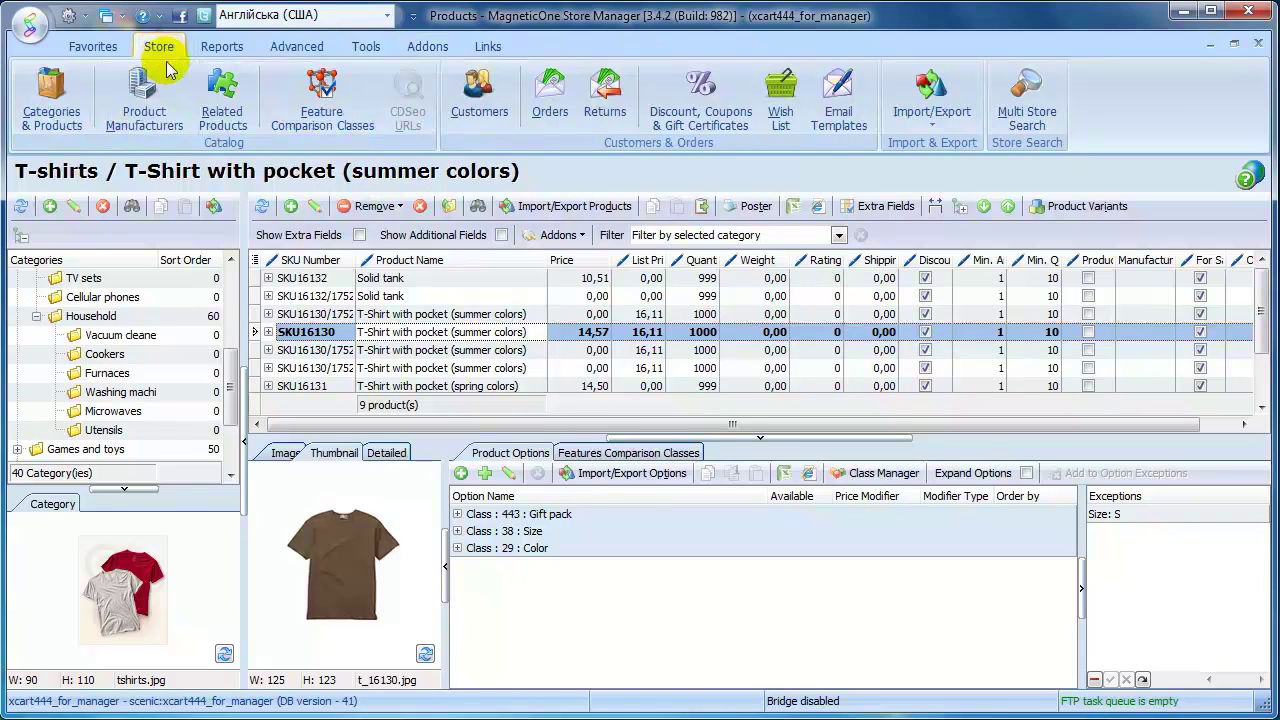